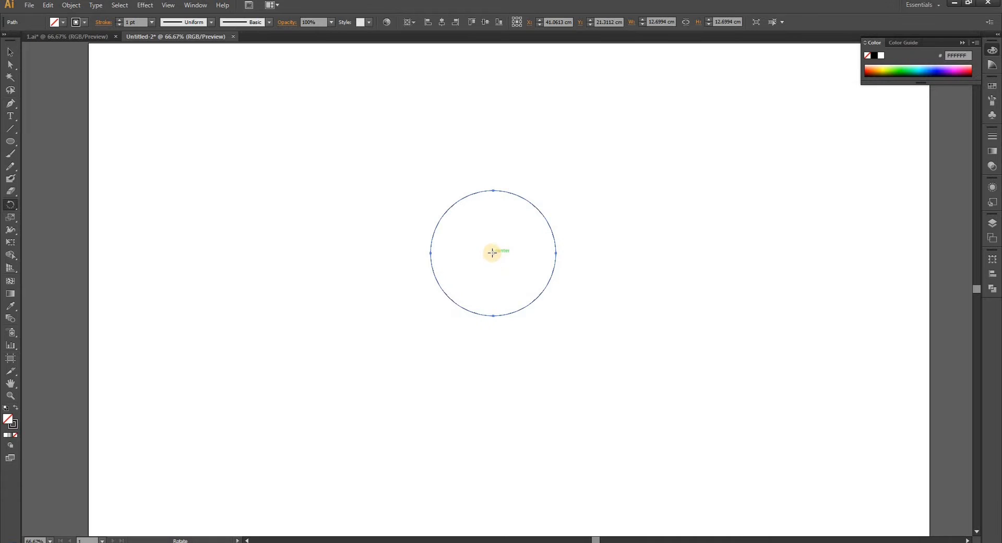
# - Rotate a copy of the circle slightly clockwise about its bottom anchor point
pyautogui.click(492, 253)
pyautogui.click(493, 316)
pyautogui.moveTo(546, 224); pyautogui.dragTo(586, 240)
# - Repeat the rotated copy around the same pivot to build a clockwise fan of overlapping circles
pyautogui.press('v')
pyautogui.hotkey('ctrl', 'd')
pyautogui.hotkey('ctrl', 'd')
pyautogui.hotkey('ctrl', 'd')
pyautogui.hotkey('ctrl', 'd')
pyautogui.hotkey('ctrl', 'd')
pyautogui.hotkey('ctrl', 'd')
pyautogui.hotkey('ctrl', 'd')
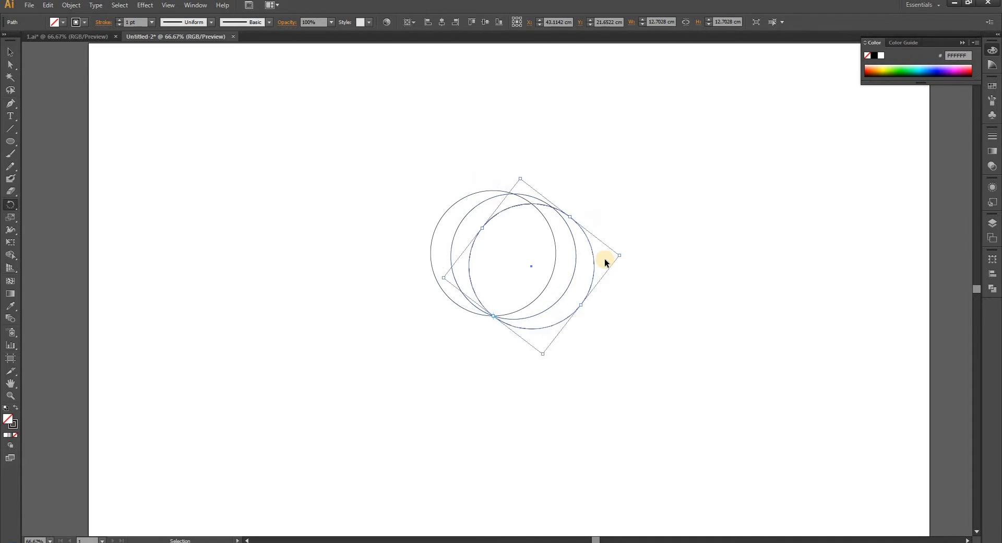
pyautogui.hotkey('ctrl', 'd')
pyautogui.hotkey('ctrl', 'd')
pyautogui.hotkey('ctrl', 'd')
pyautogui.hotkey('ctrl', 'd')
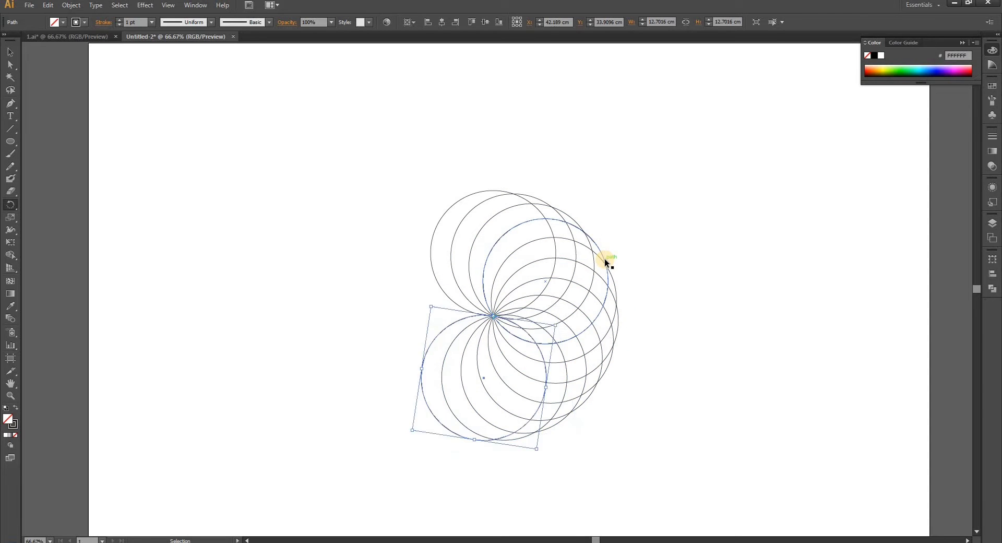
# - Select all the overlapping circles and set up the Shape Builder tool with a black fill and no stroke
pyautogui.press('r')
pyautogui.click(325, 278)
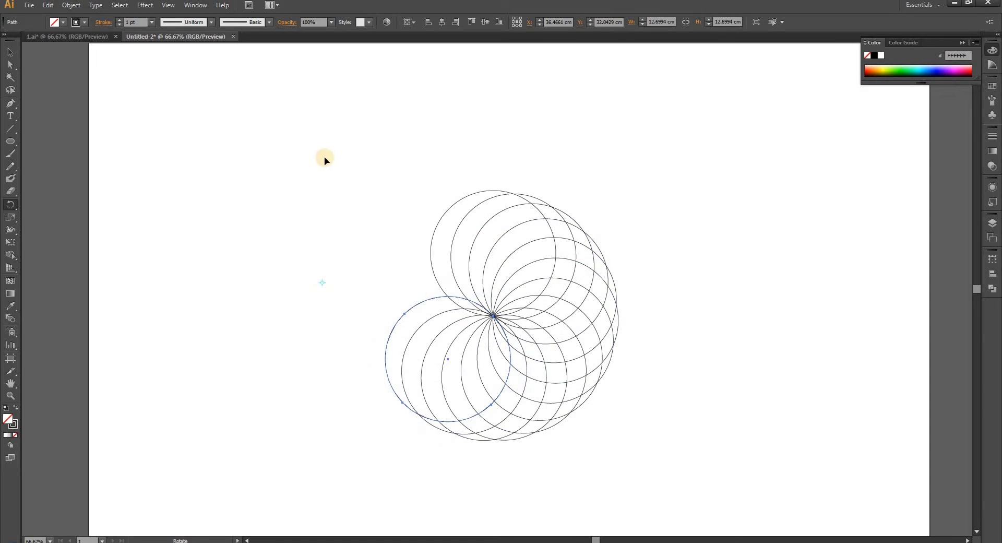
pyautogui.doubleClick(12, 53)
pyautogui.click(540, 352)
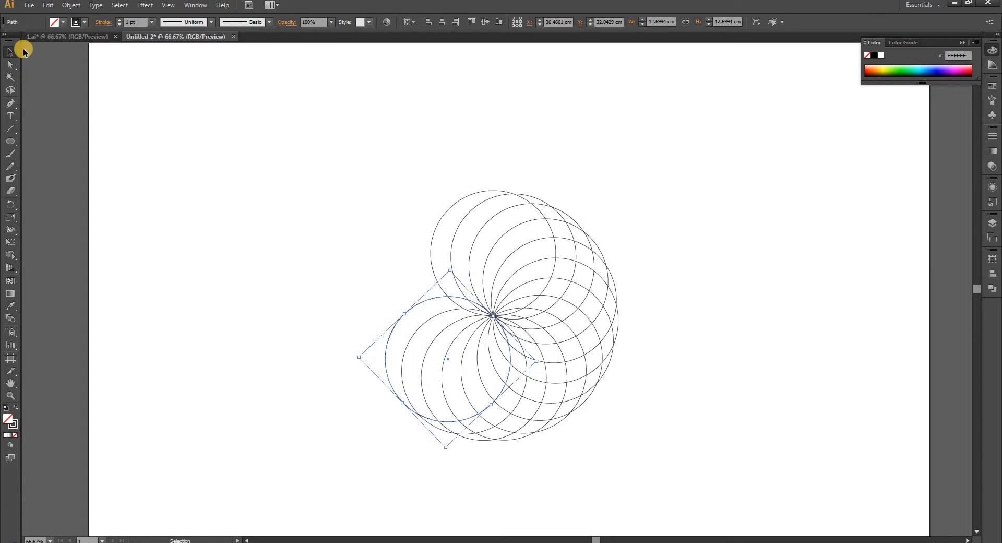
pyautogui.click(268, 196)
pyautogui.moveTo(291, 144); pyautogui.dragTo(706, 499)
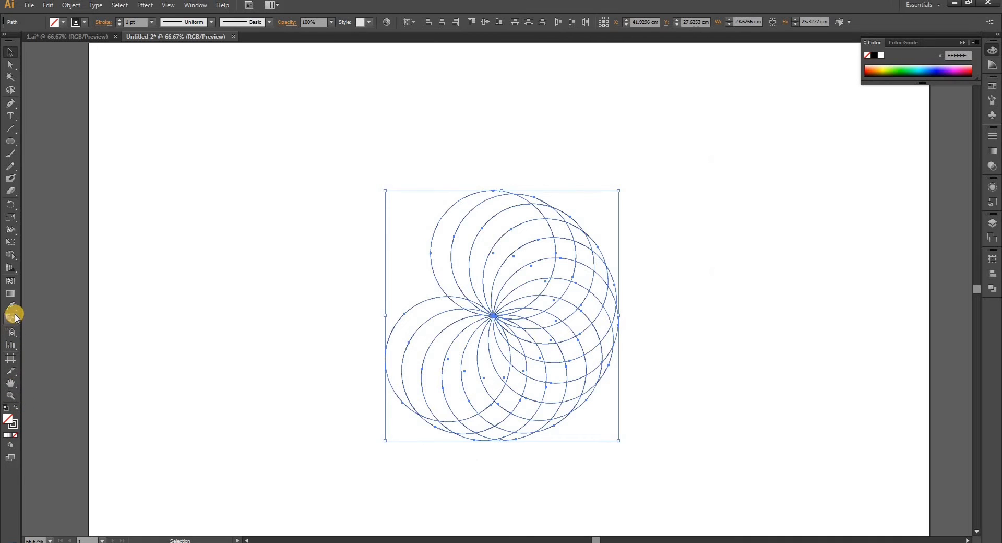
pyautogui.click(14, 261)
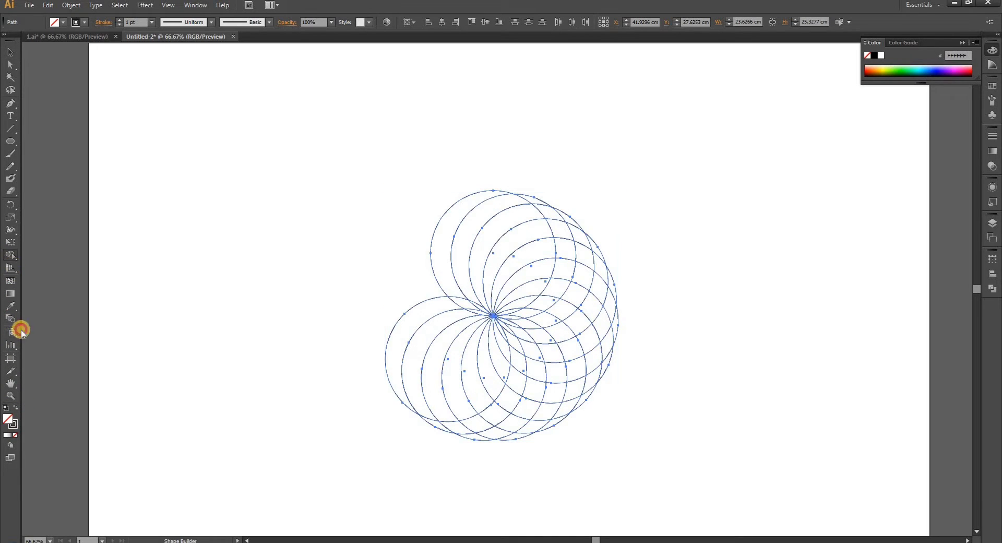
pyautogui.click(15, 407)
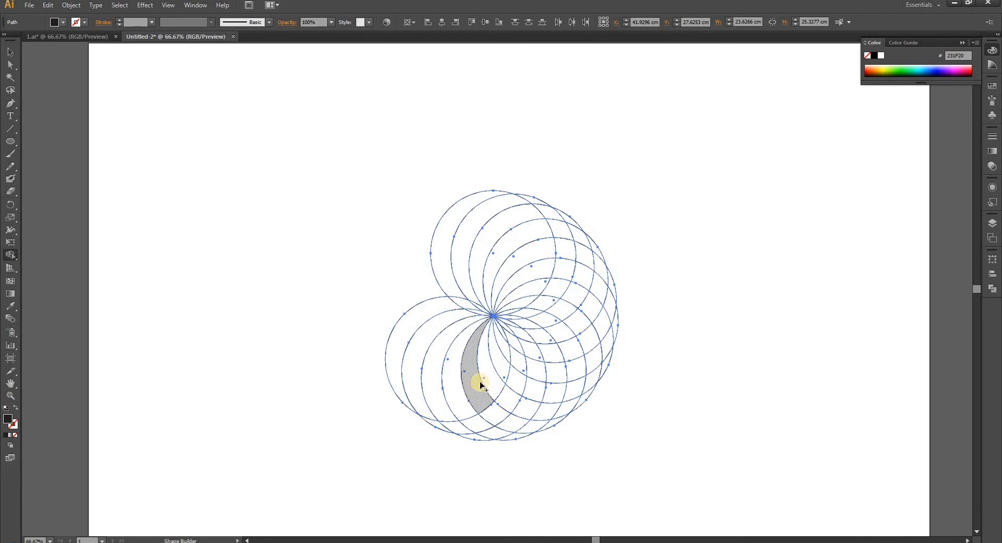
# - Fill four adjacent curved segments below the shared pivot with black using Shape Builder
pyautogui.click(499, 367)
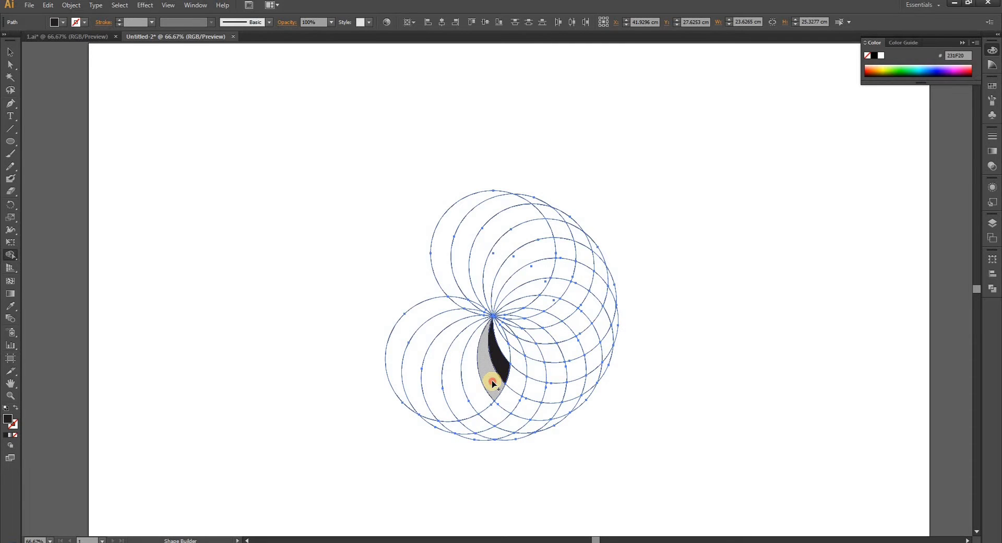
pyautogui.click(493, 384)
pyautogui.click(479, 391)
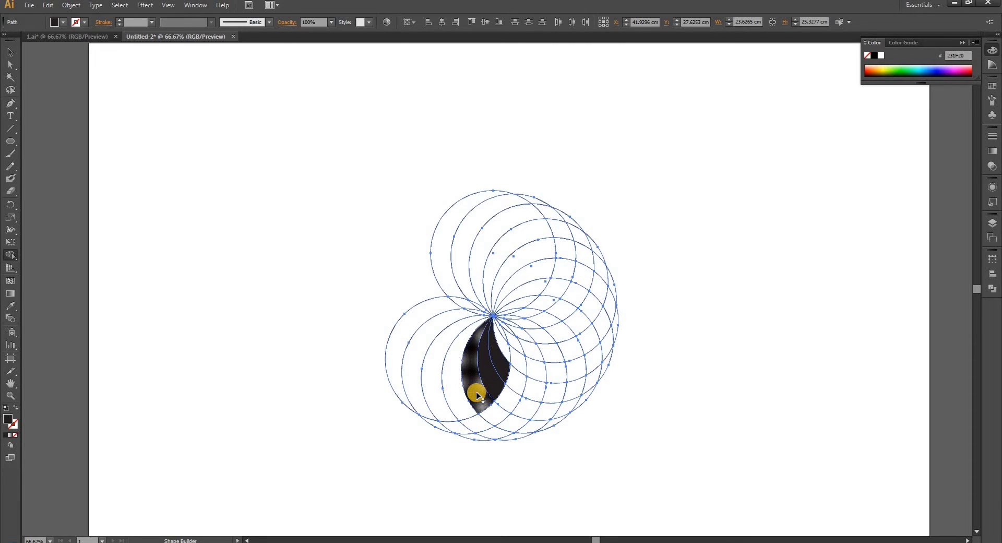
pyautogui.click(463, 394)
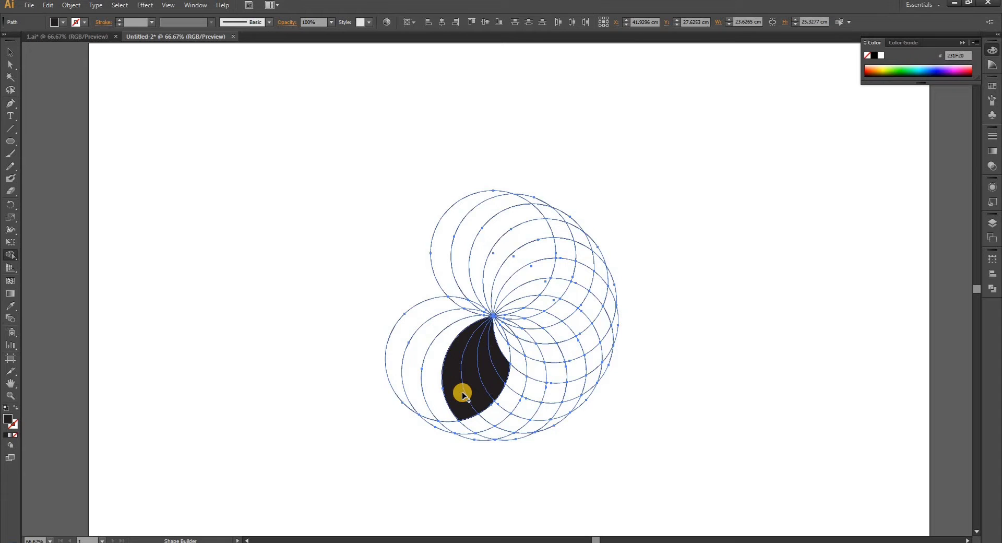
# - Isolate the four black segments by copying them, deleting all the artwork and pasting them back
pyautogui.click(10, 53)
pyautogui.click(10, 77)
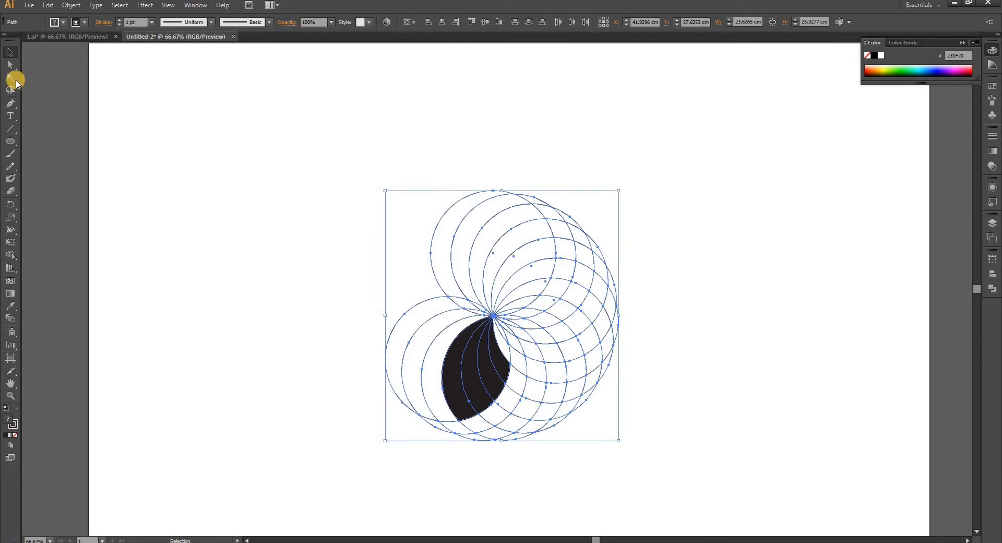
pyautogui.click(478, 388)
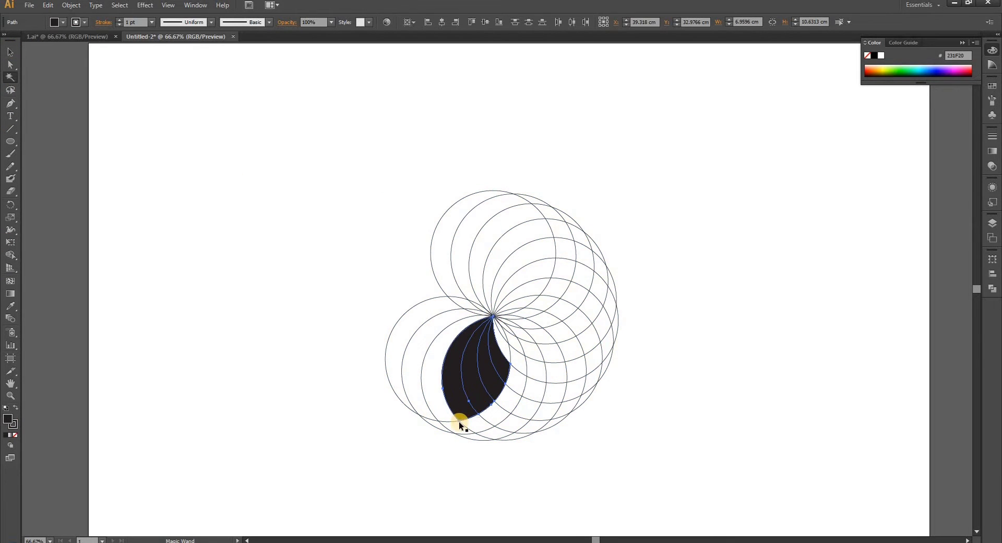
pyautogui.click(10, 52)
pyautogui.moveTo(319, 153); pyautogui.dragTo(637, 469)
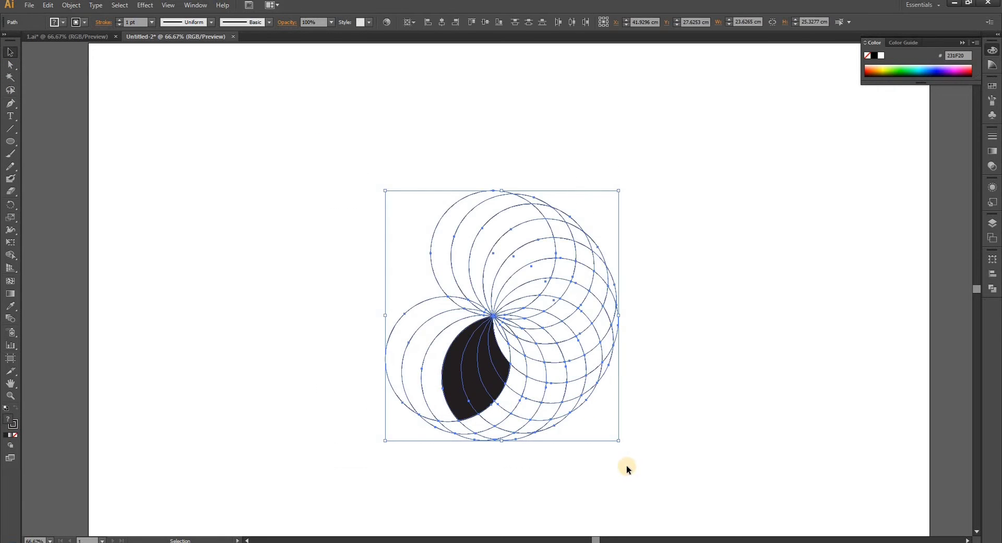
pyautogui.press('Delete')
pyautogui.hotkey('ctrl', 'v')
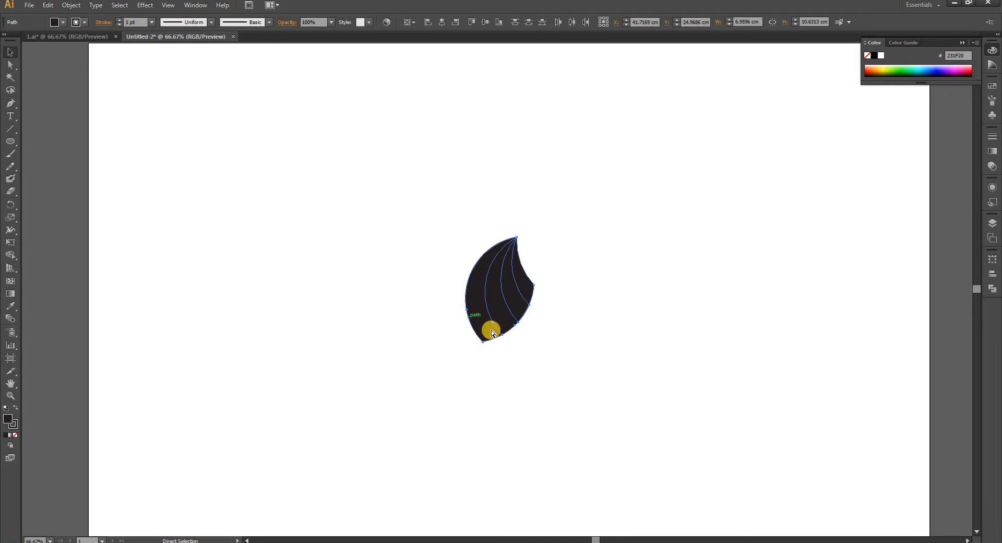
# - Rotate the black segments together by 180° and reflect them across the vertical axis
pyautogui.moveTo(539, 237); pyautogui.dragTo(461, 374)
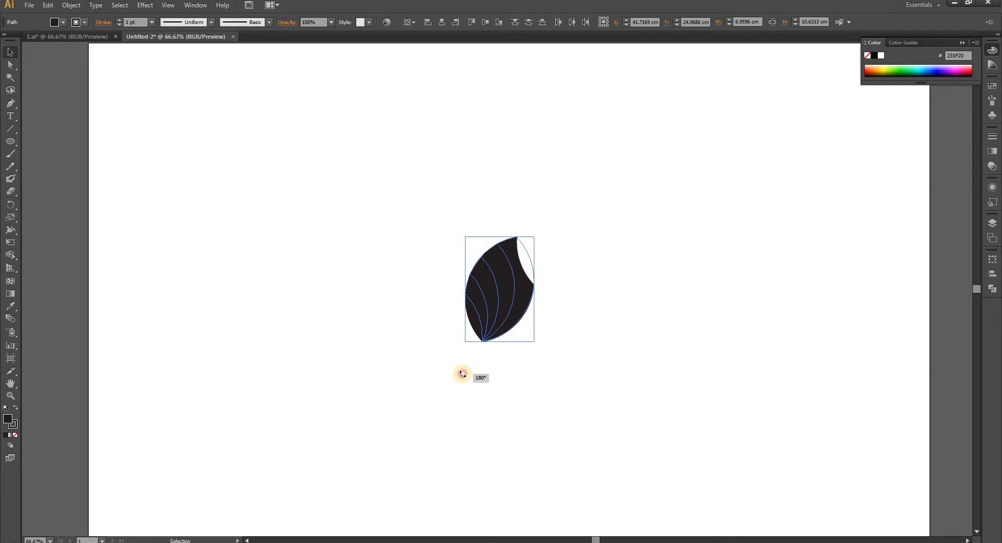
pyautogui.rightClick(497, 292)
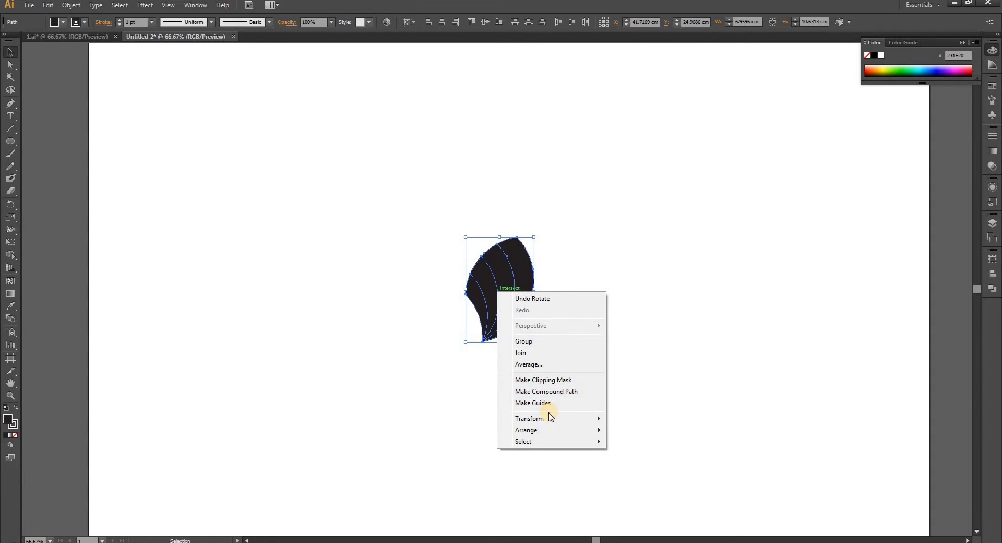
pyautogui.moveTo(551, 421)
pyautogui.click(621, 458)
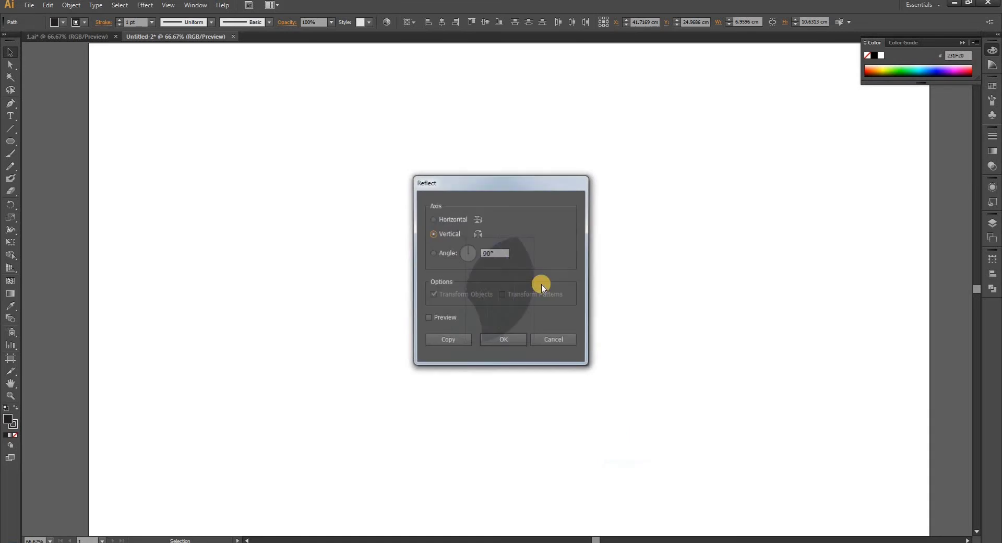
pyautogui.click(504, 341)
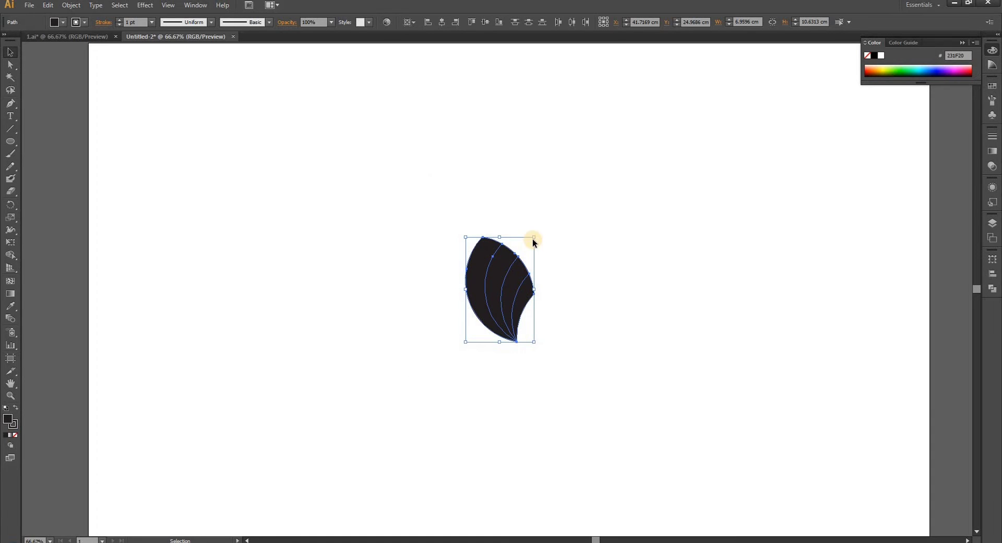
# - Enlarge the leaf shape to about 11.9 by 20 cm and tilt it so its tip points straight up
pyautogui.moveTo(532, 239)
pyautogui.mouseDown()
pyautogui.moveTo(561, 196)
pyautogui.moveTo(582, 199)
pyautogui.moveTo(572, 190)
pyautogui.moveTo(590, 218)
pyautogui.mouseUp()
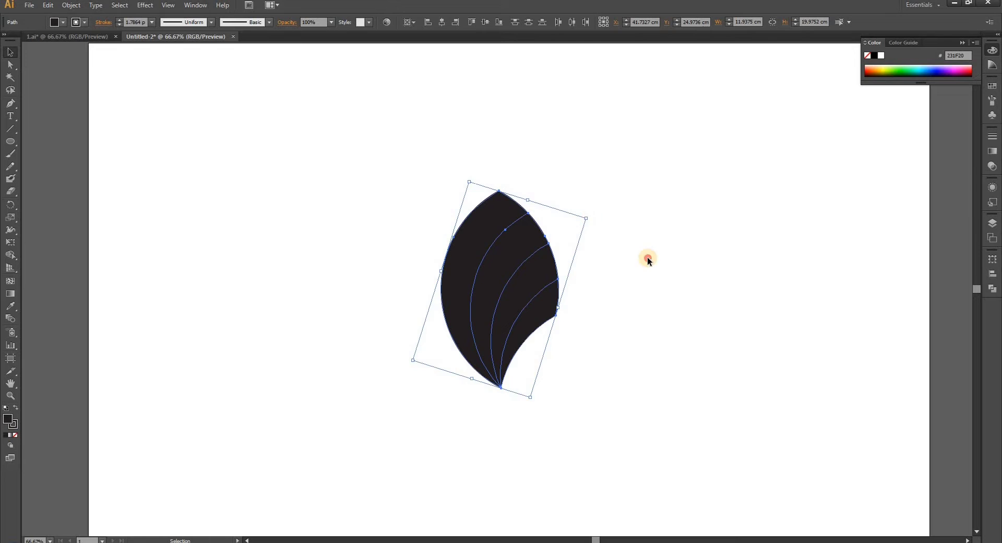
pyautogui.click(577, 324)
pyautogui.click(552, 316)
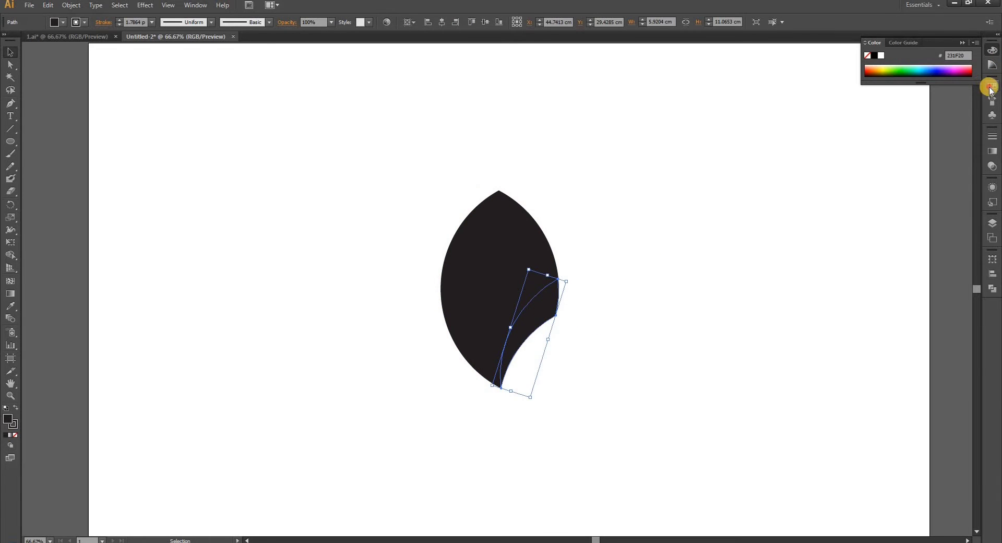
pyautogui.click(992, 87)
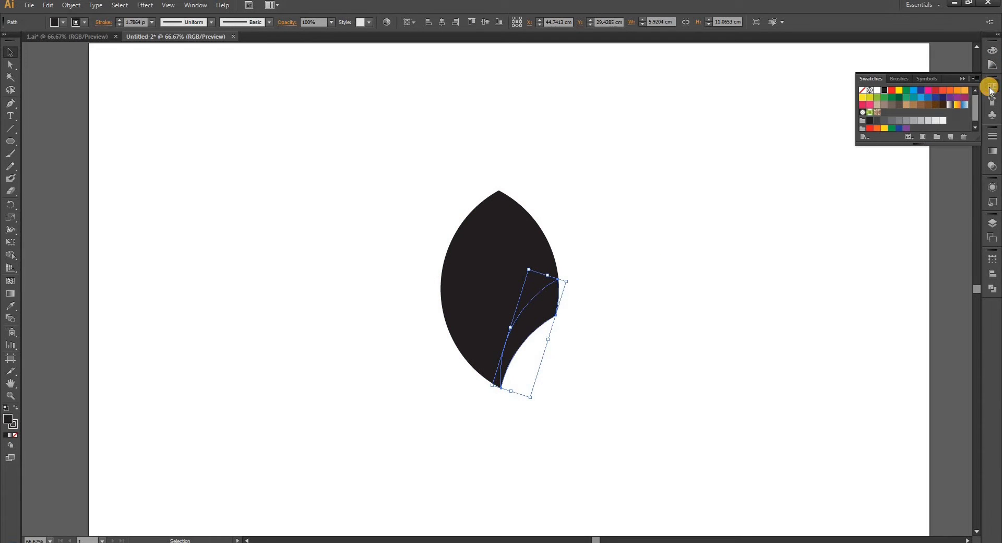
pyautogui.click(959, 93)
pyautogui.click(669, 224)
pyautogui.click(550, 269)
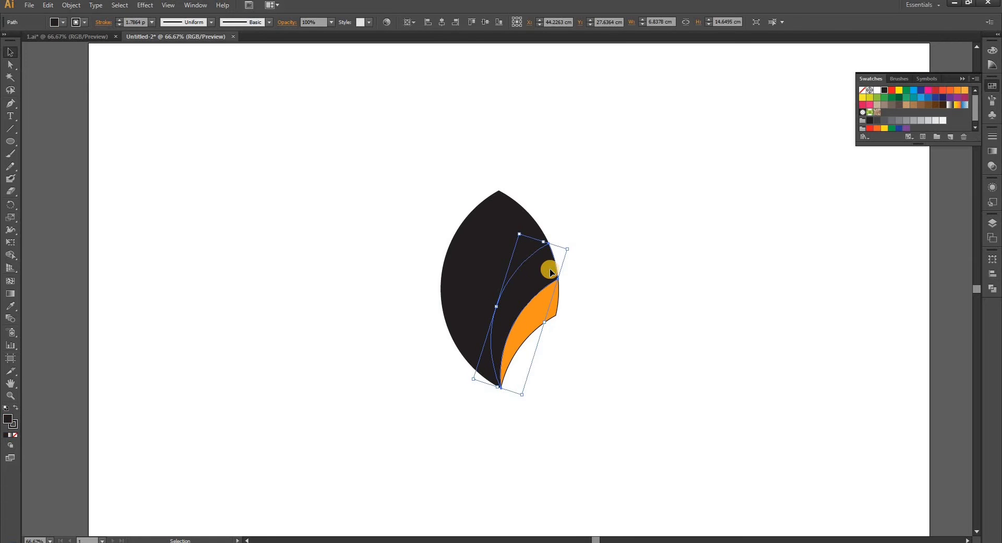
pyautogui.click(382, 169)
pyautogui.hotkey('ctrl', 'z')
# - Remove the stroke from all four segments of the leaf shape
pyautogui.moveTo(347, 132); pyautogui.dragTo(631, 387)
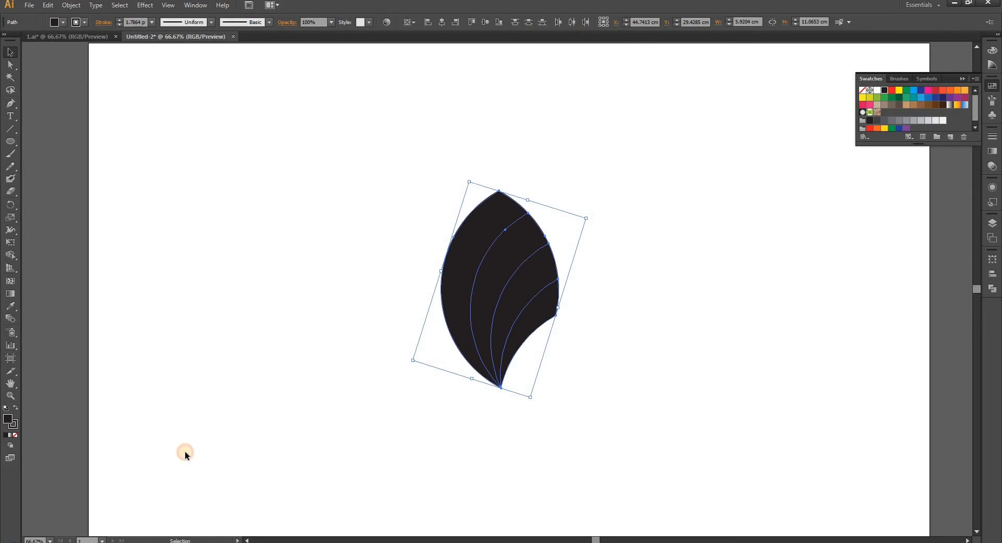
pyautogui.click(14, 427)
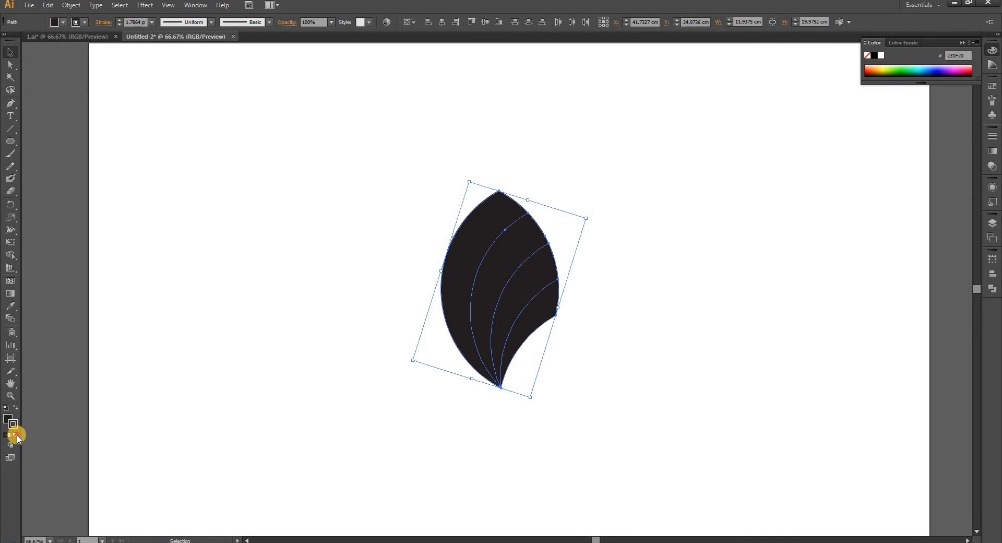
pyautogui.click(16, 435)
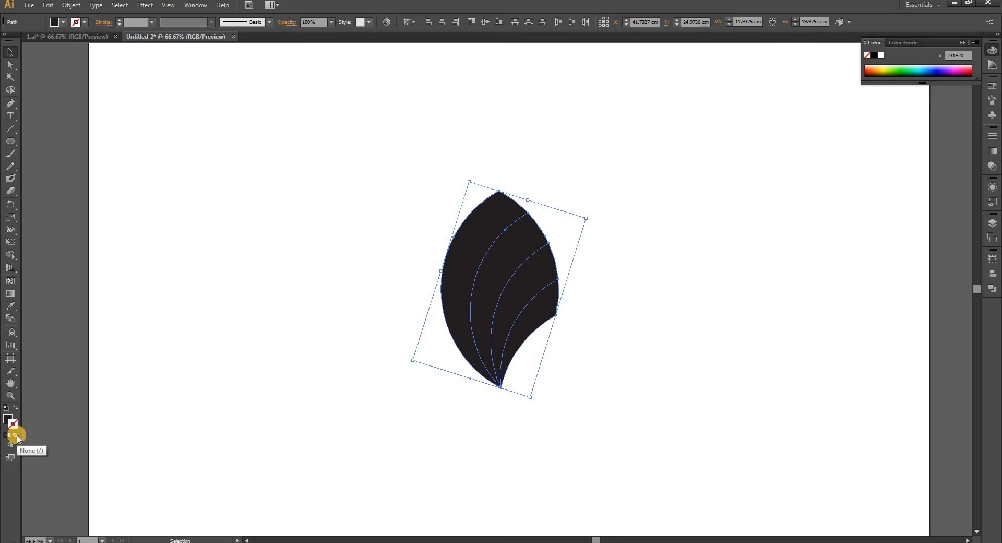
pyautogui.click(459, 427)
# - Fill the leaf's rightmost segment with light orange and the adjacent segment with a darker reddish-orange swatch
pyautogui.click(544, 309)
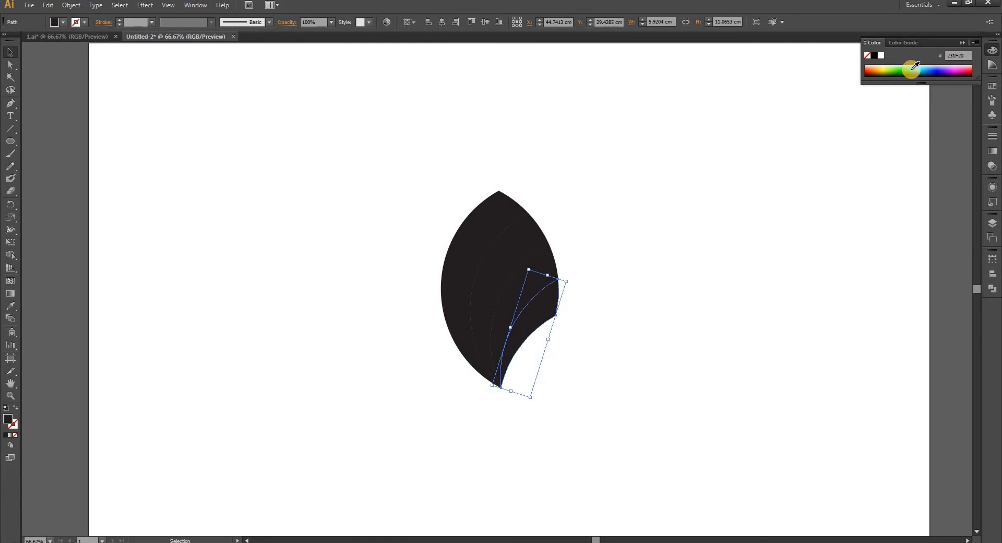
pyautogui.click(995, 88)
pyautogui.click(960, 91)
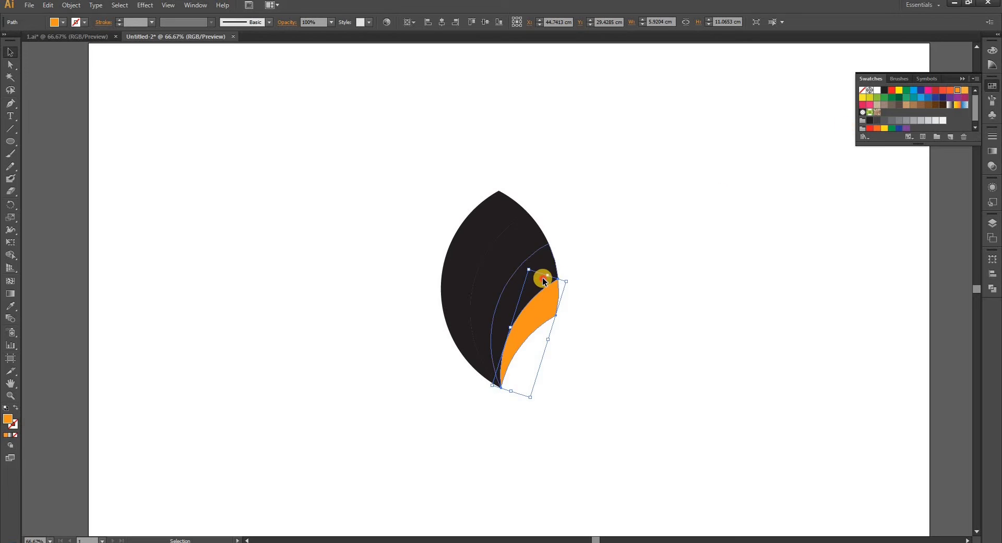
pyautogui.click(543, 277)
pyautogui.click(953, 93)
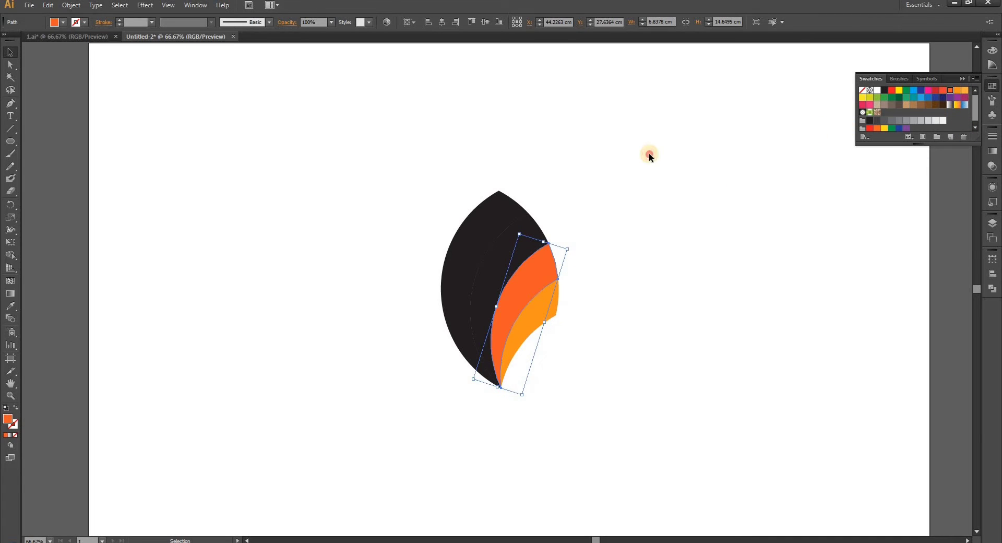
pyautogui.click(649, 153)
# - Fill the third segment from the right with a deep red, starting from the red-orange swatch and darkening it in the Color Picker
pyautogui.click(547, 233)
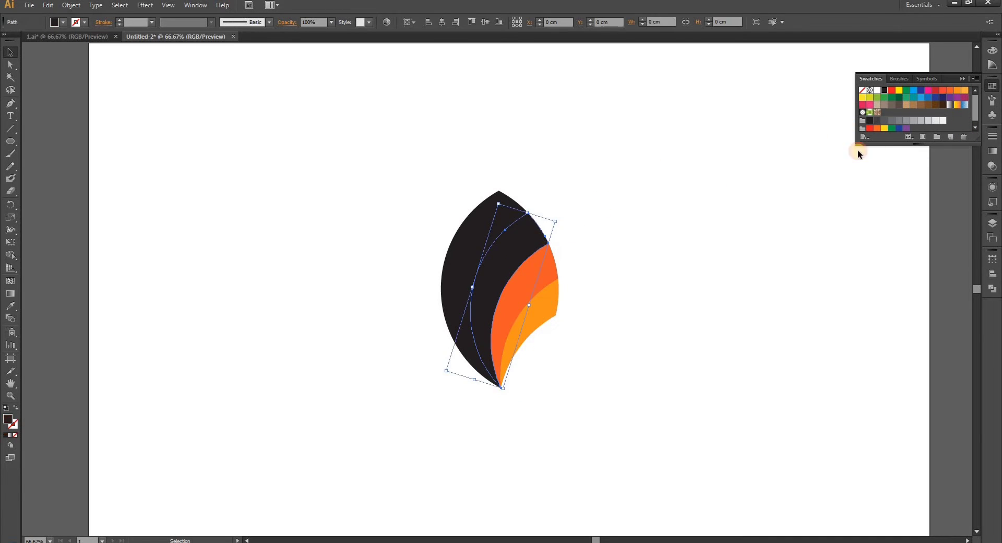
pyautogui.click(941, 92)
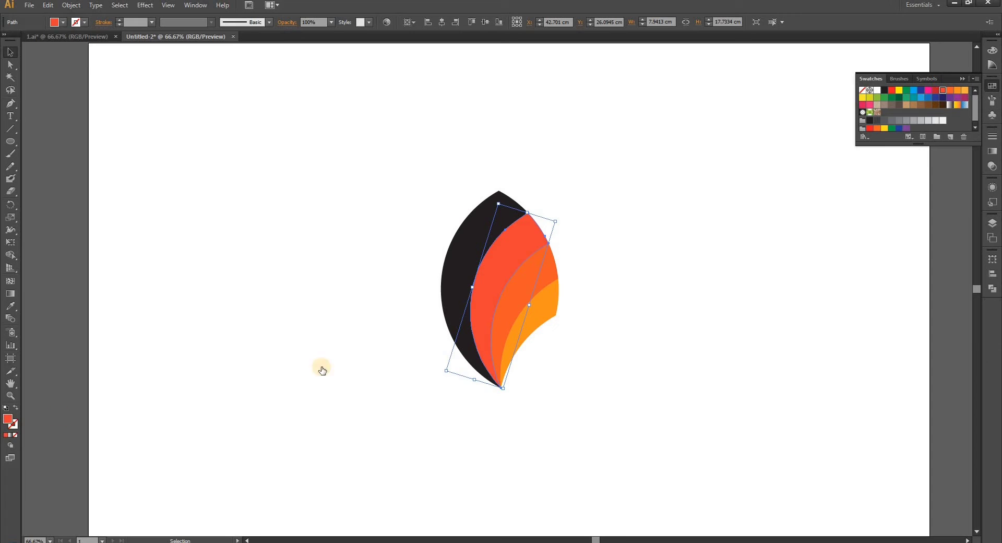
pyautogui.click(6, 419)
pyautogui.doubleClick(8, 421)
pyautogui.click(550, 340)
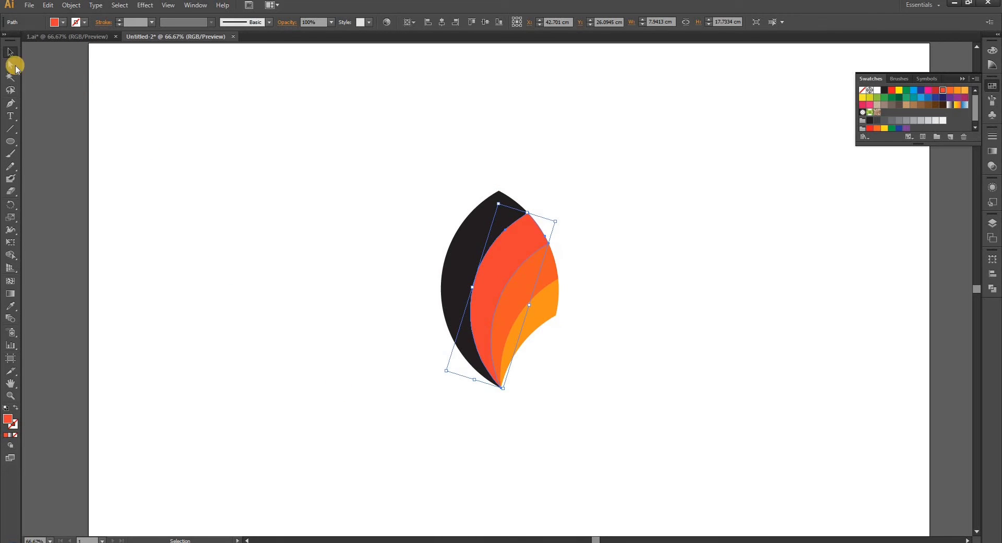
pyautogui.click(358, 169)
pyautogui.click(519, 242)
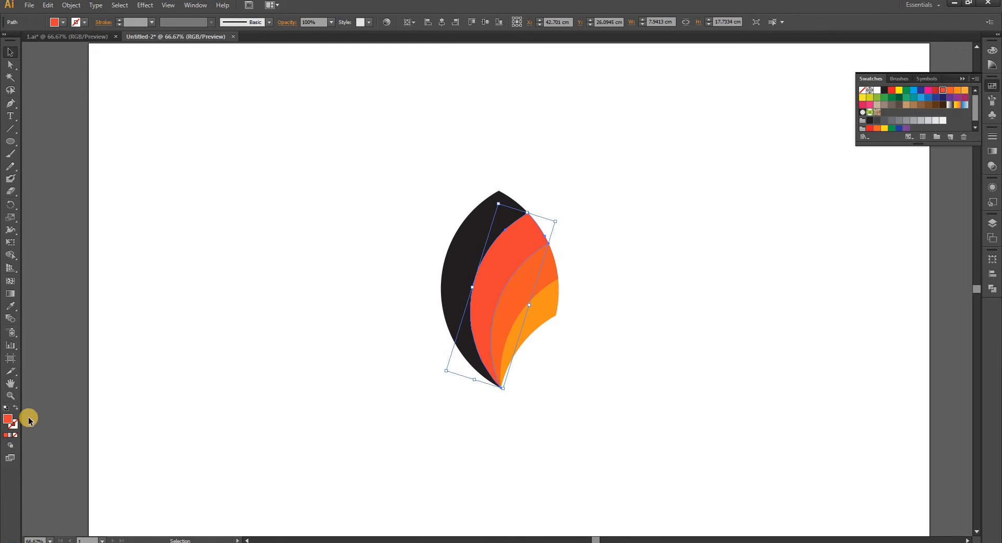
pyautogui.click(7, 420)
pyautogui.click(7, 421)
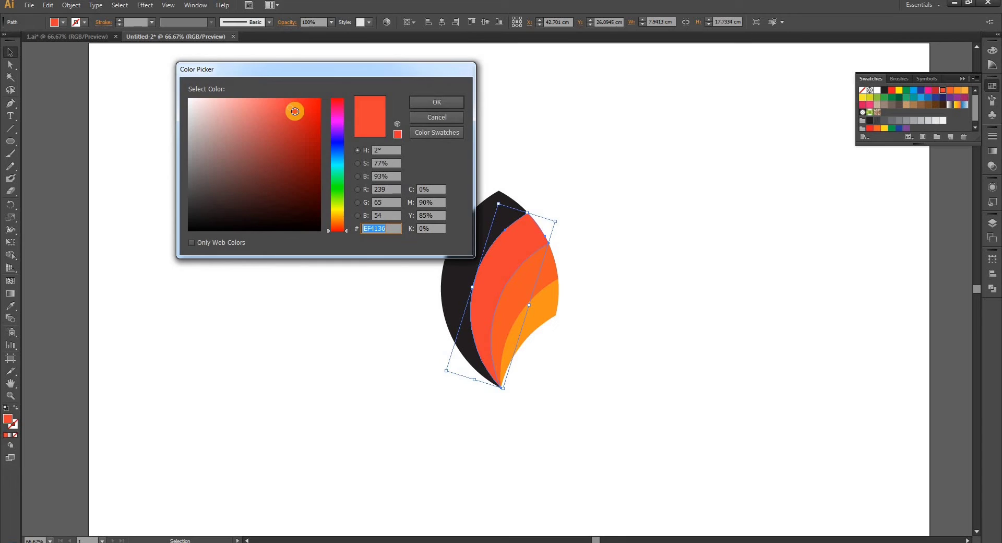
pyautogui.click(297, 112)
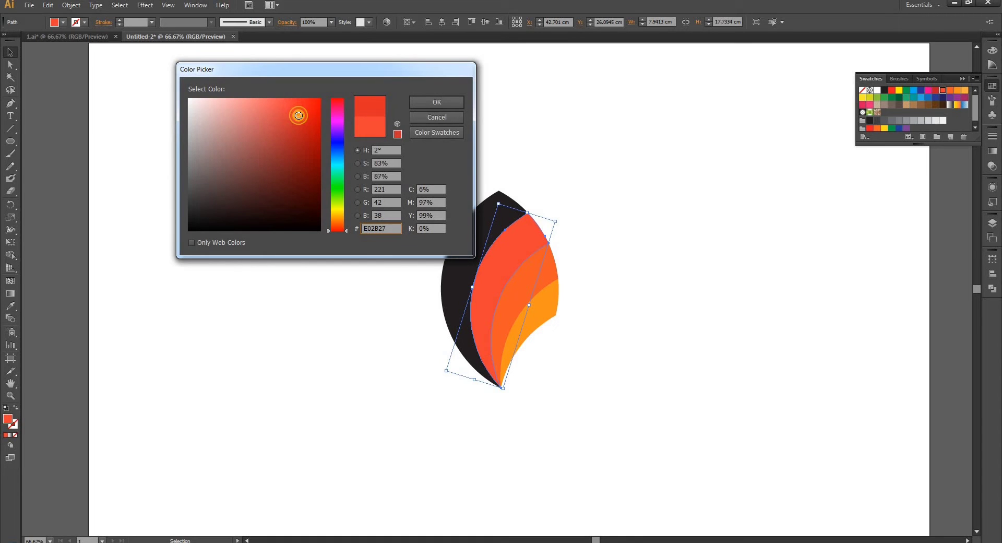
pyautogui.click(426, 102)
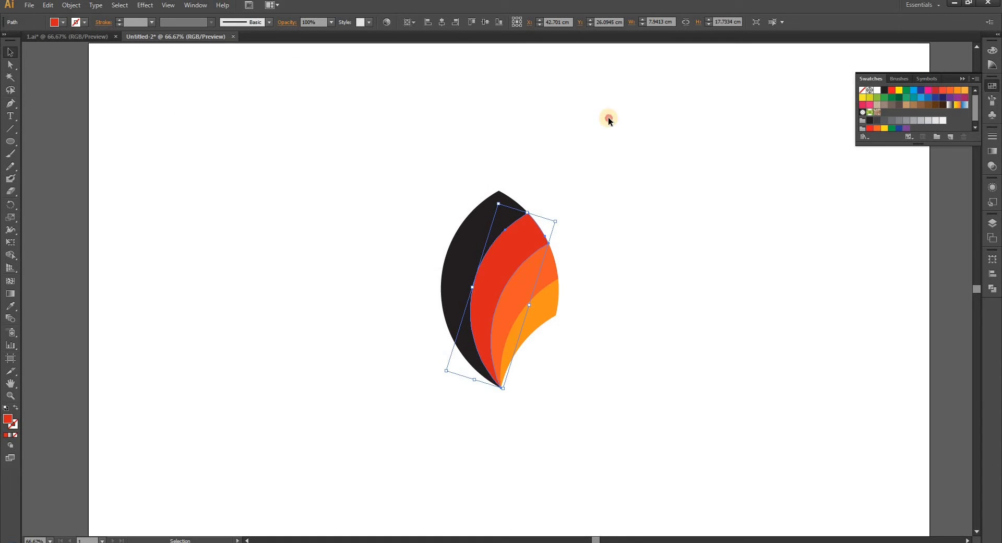
# - Fill the leaf's black leftmost segment with a dark red swatch and darken it to A51123 in the Color Picker
pyautogui.click(498, 189)
pyautogui.click(497, 193)
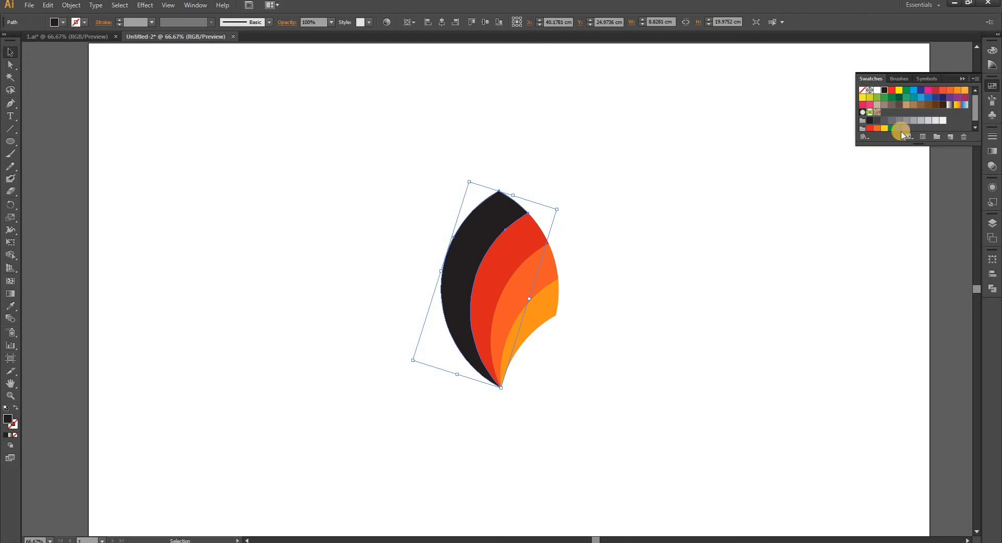
pyautogui.click(936, 91)
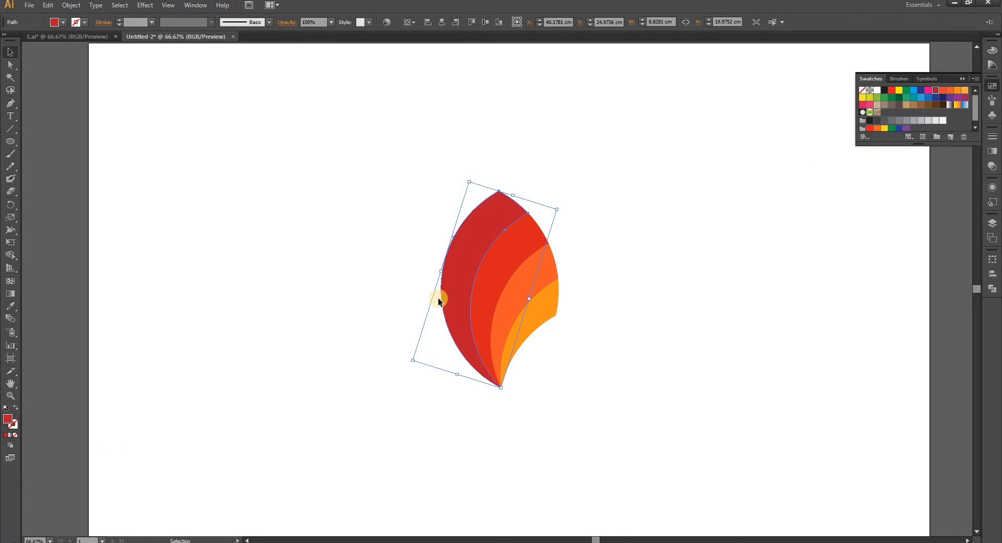
pyautogui.doubleClick(8, 418)
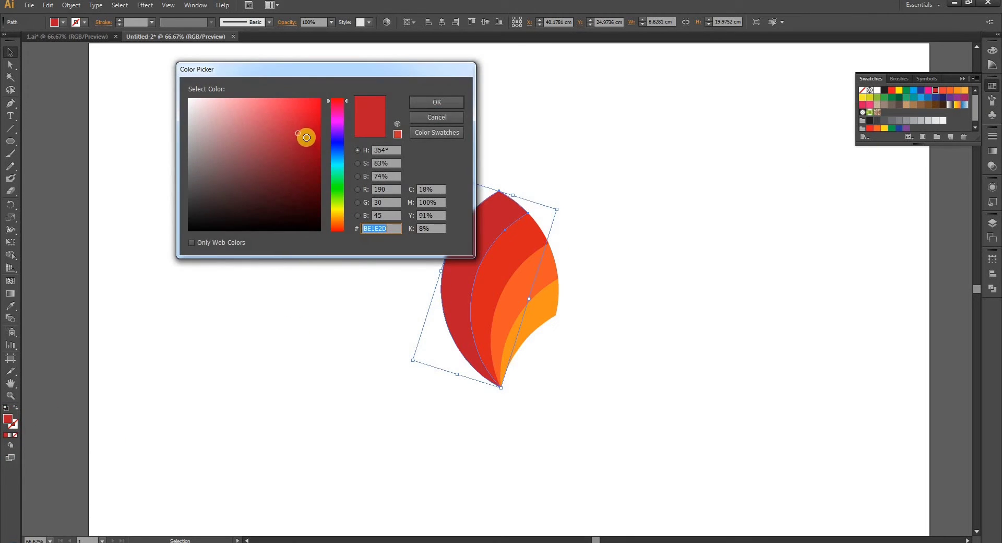
pyautogui.click(307, 138)
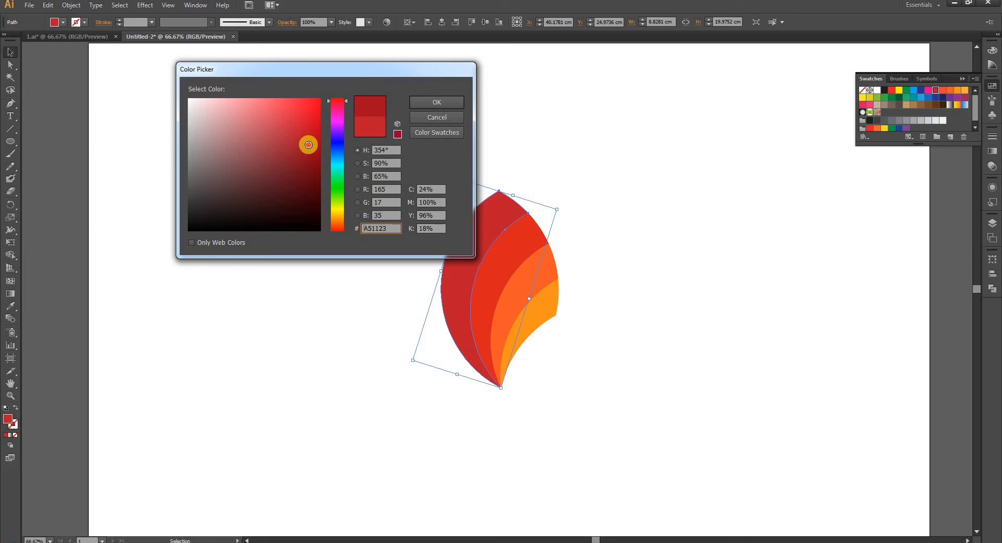
pyautogui.click(443, 101)
pyautogui.click(437, 126)
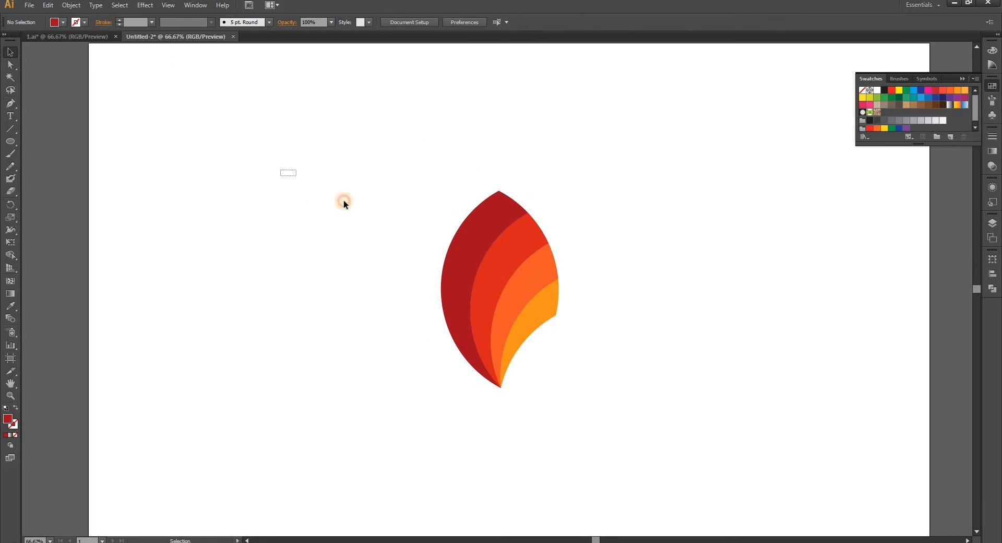
# - Apply a white-to-black linear gradient stroke of 1 pt to all four leaf segments
pyautogui.moveTo(343, 204); pyautogui.dragTo(601, 415)
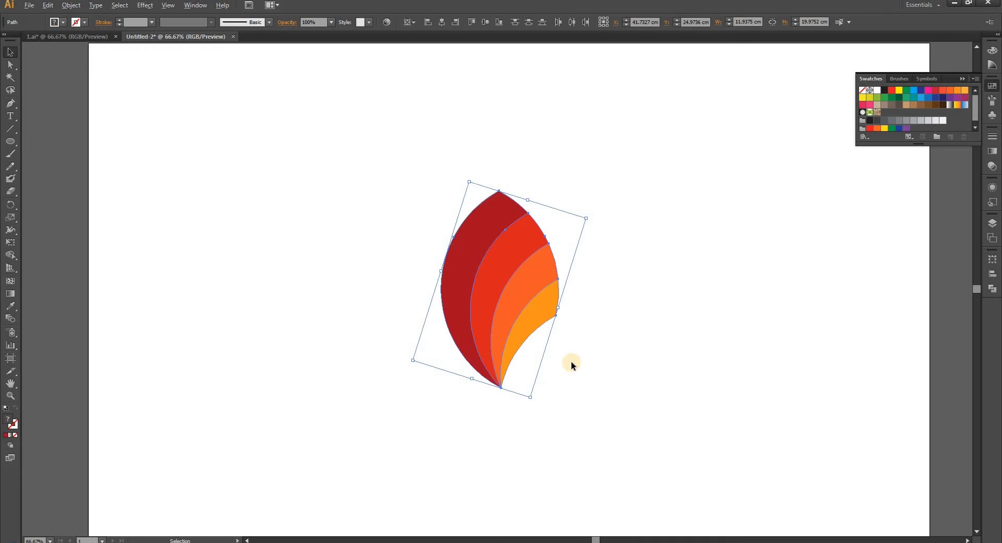
pyautogui.scroll(6, 493, 386)
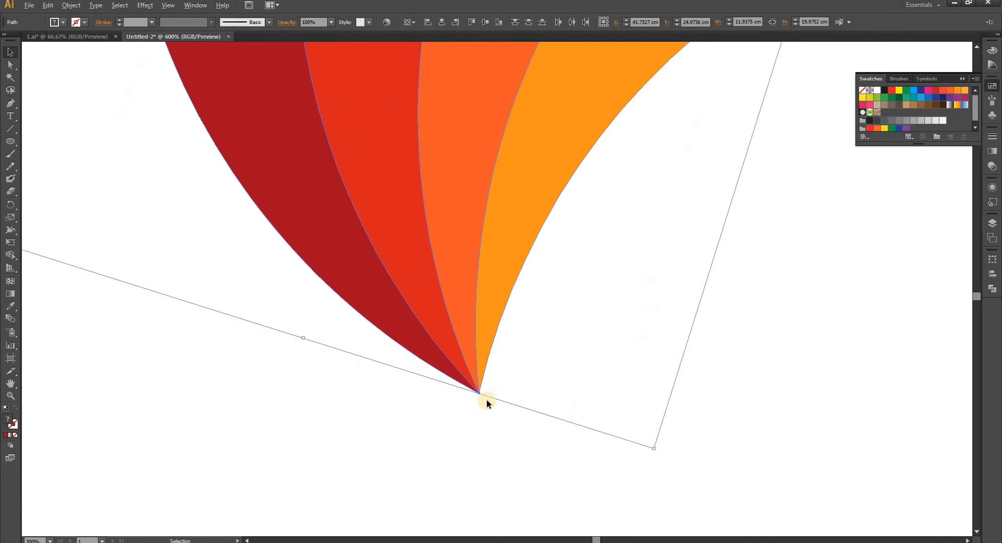
pyautogui.click(489, 402)
pyautogui.scroll(-6, 482, 428)
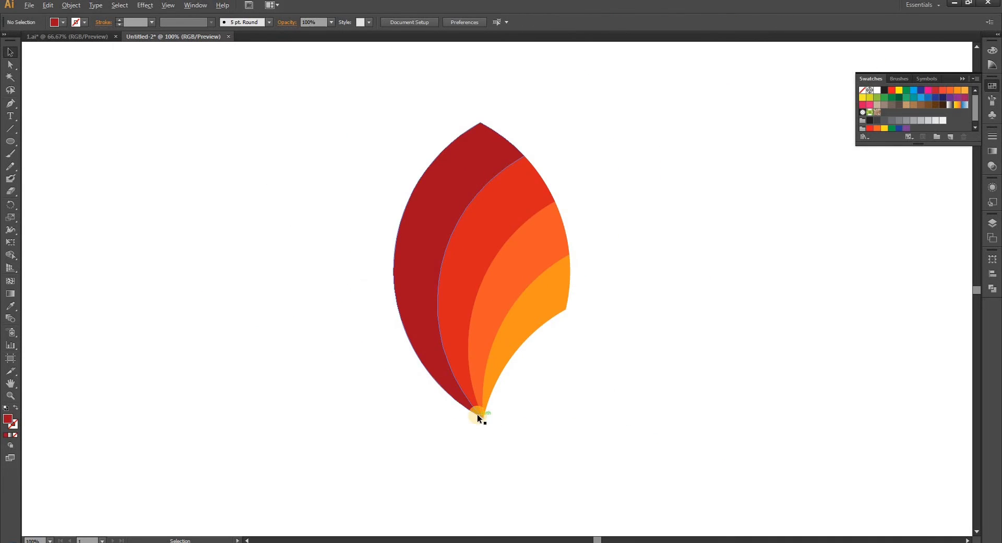
pyautogui.moveTo(376, 137); pyautogui.dragTo(615, 441)
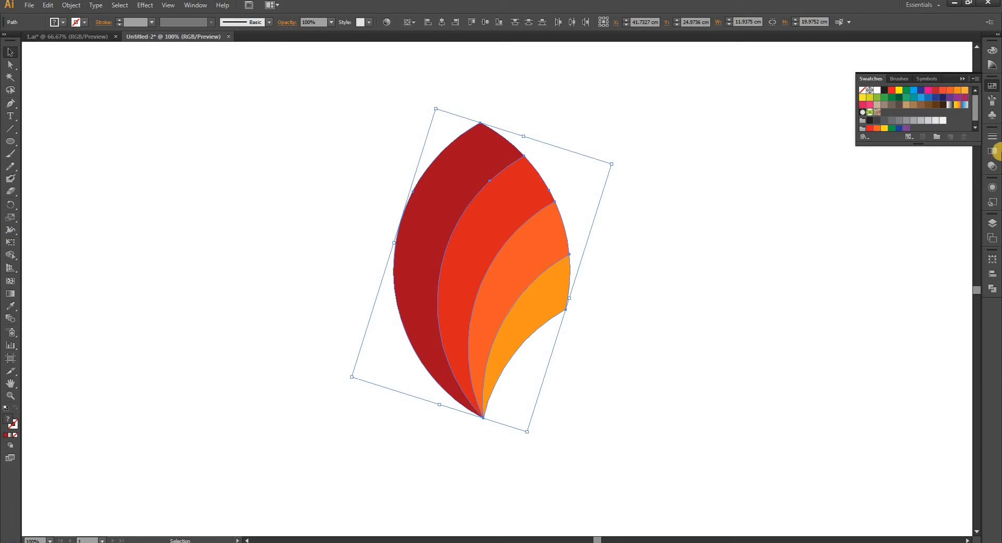
pyautogui.click(994, 150)
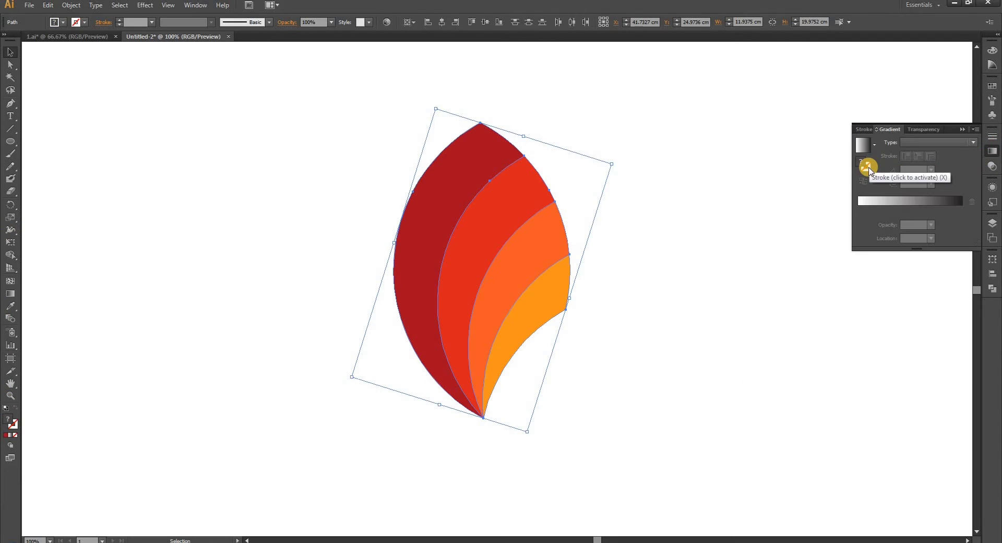
pyautogui.click(865, 145)
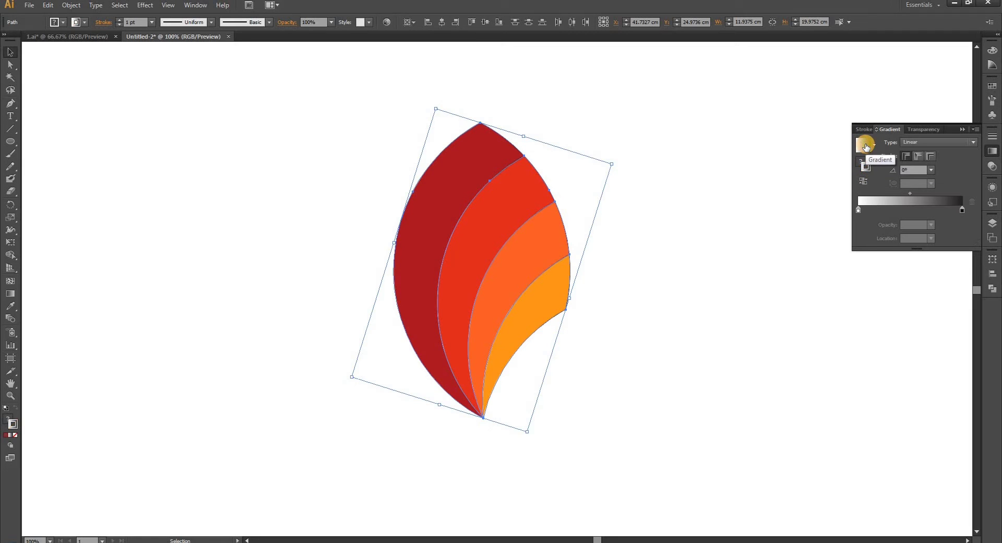
pyautogui.click(682, 268)
# - Give the leaf segments' strokes round caps and round corner joins
pyautogui.moveTo(547, 367); pyautogui.dragTo(615, 309)
pyautogui.scroll(5, 485, 418)
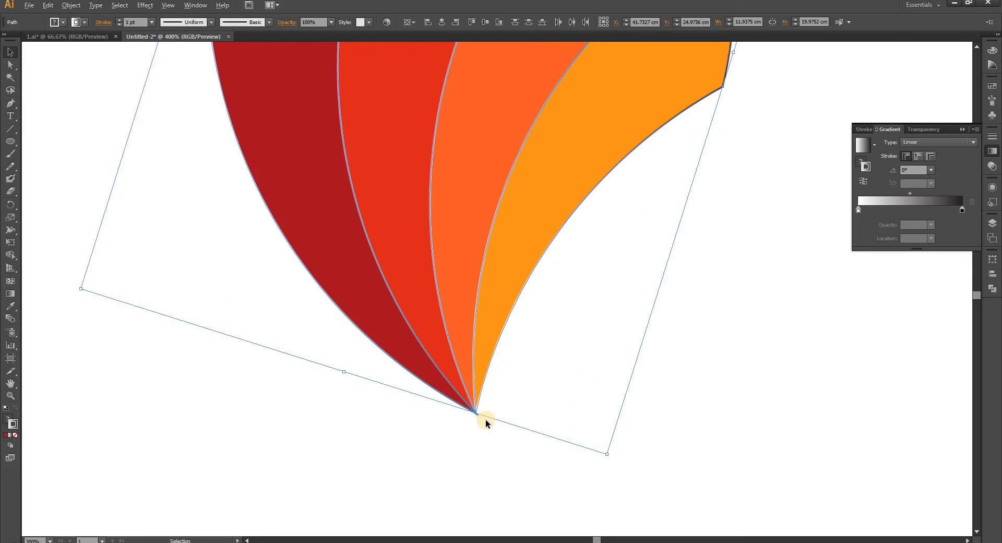
pyautogui.click(104, 22)
pyautogui.click(54, 48)
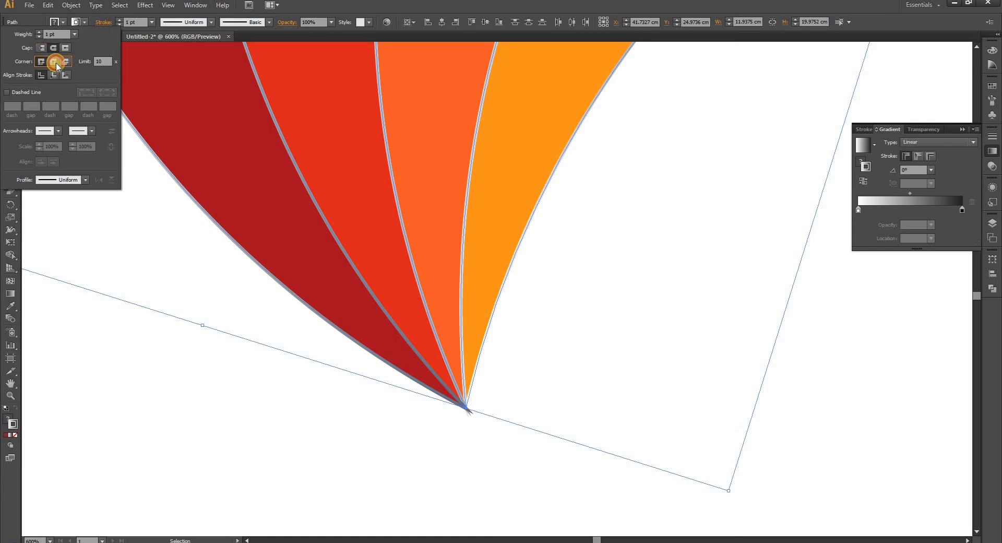
pyautogui.click(54, 61)
pyautogui.click(463, 436)
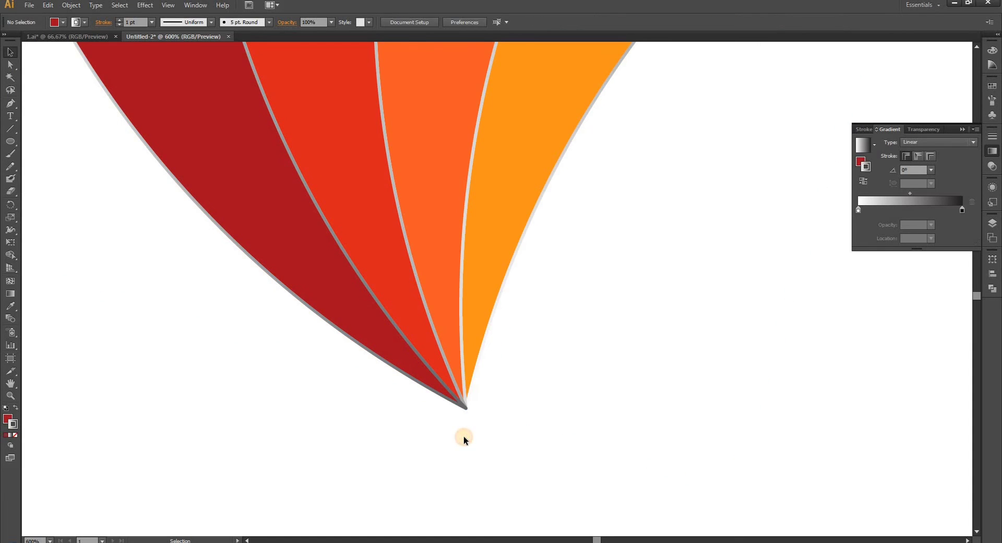
# - Move the whole leaf shape up towards the upper edge of the artboard, leaving room beneath it
pyautogui.scroll(-6, 464, 436)
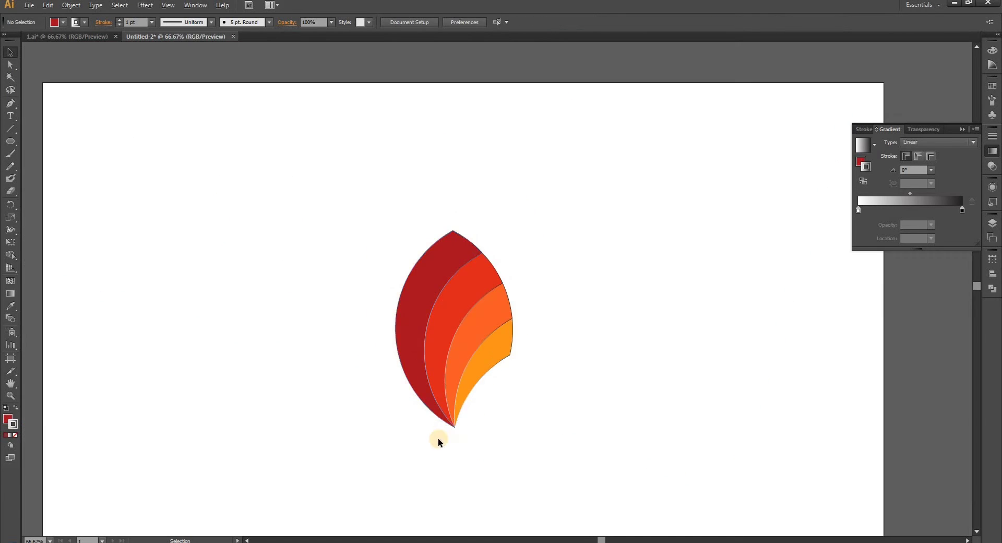
pyautogui.scroll(-3, 418, 282)
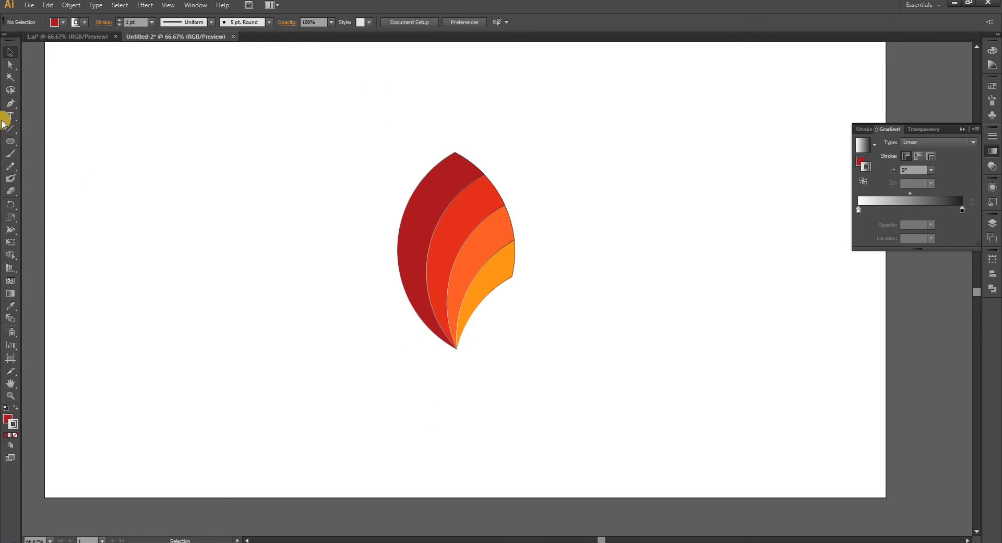
pyautogui.moveTo(255, 134); pyautogui.dragTo(554, 363)
pyautogui.moveTo(449, 220); pyautogui.dragTo(438, 153)
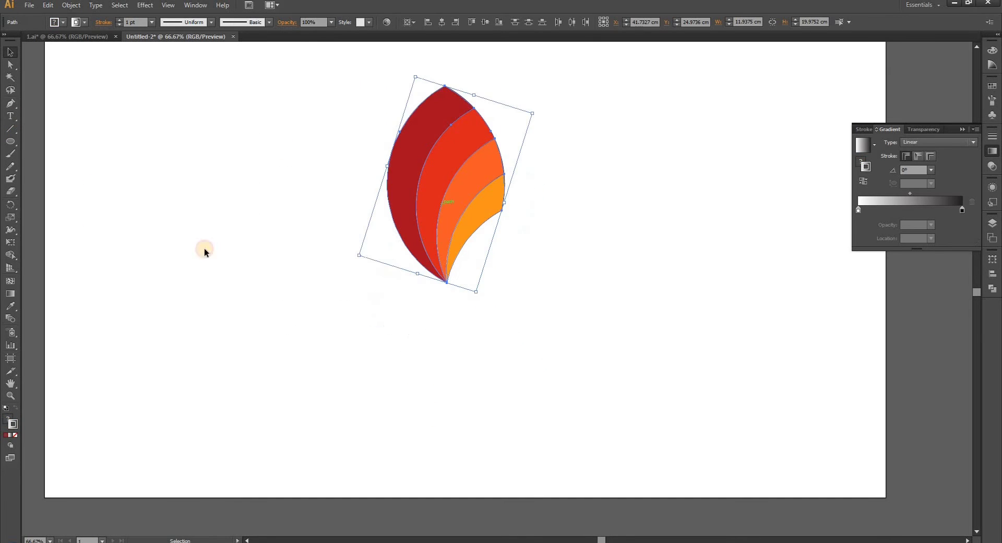
# - Add the text COMPANY NAME below the leaf shape
pyautogui.click(10, 116)
pyautogui.click(342, 352)
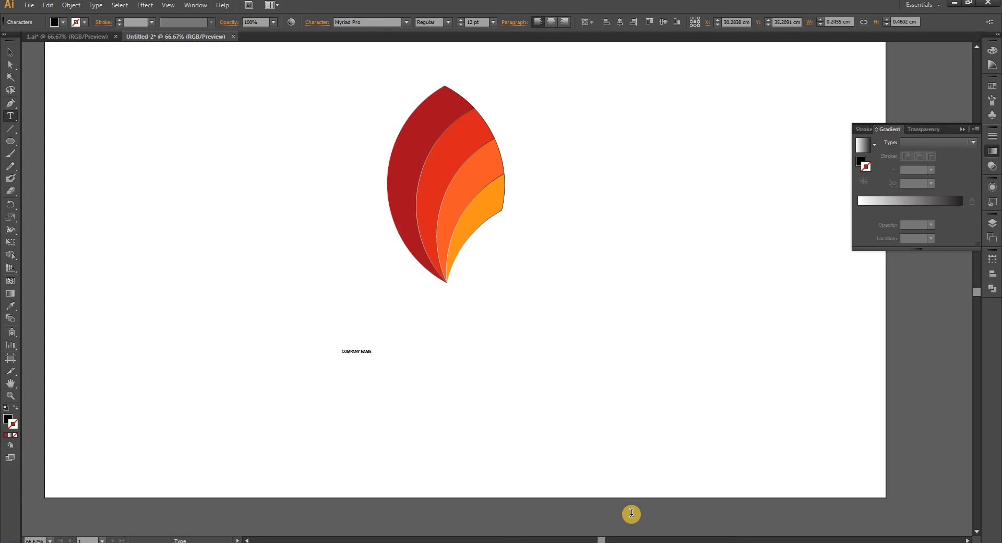
pyautogui.click(10, 52)
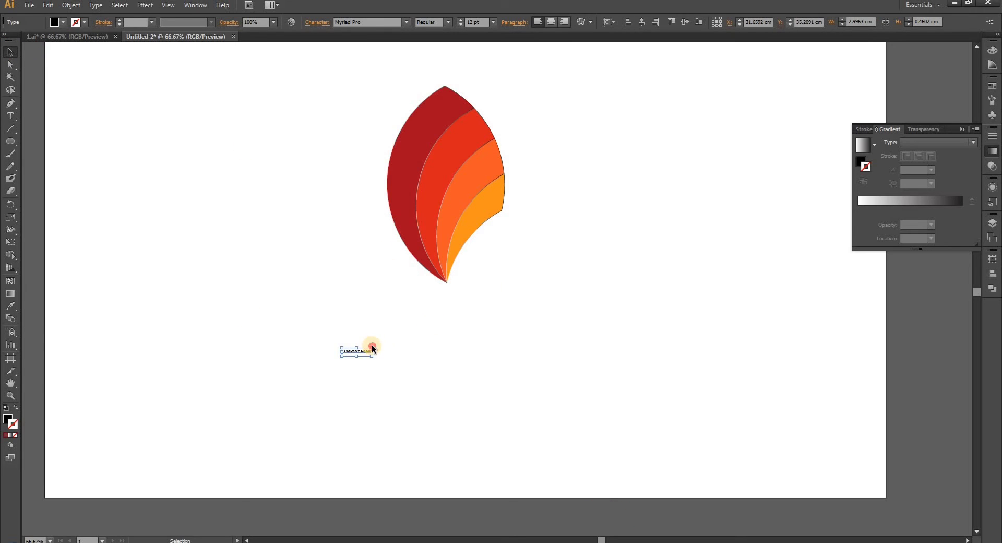
# - Enlarge the COMPANY NAME text to about 187.5 pt and place it centred directly beneath the leaf
pyautogui.moveTo(372, 345); pyautogui.dragTo(579, 234)
pyautogui.click(477, 396)
pyautogui.moveTo(328, 342); pyautogui.dragTo(416, 373)
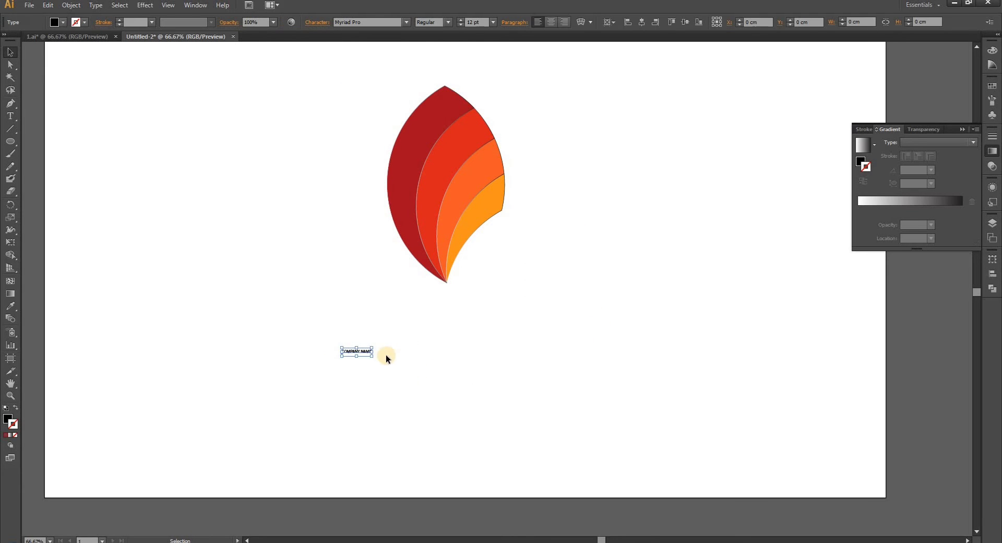
pyautogui.moveTo(379, 347); pyautogui.dragTo(631, 284)
pyautogui.moveTo(501, 352); pyautogui.dragTo(587, 329)
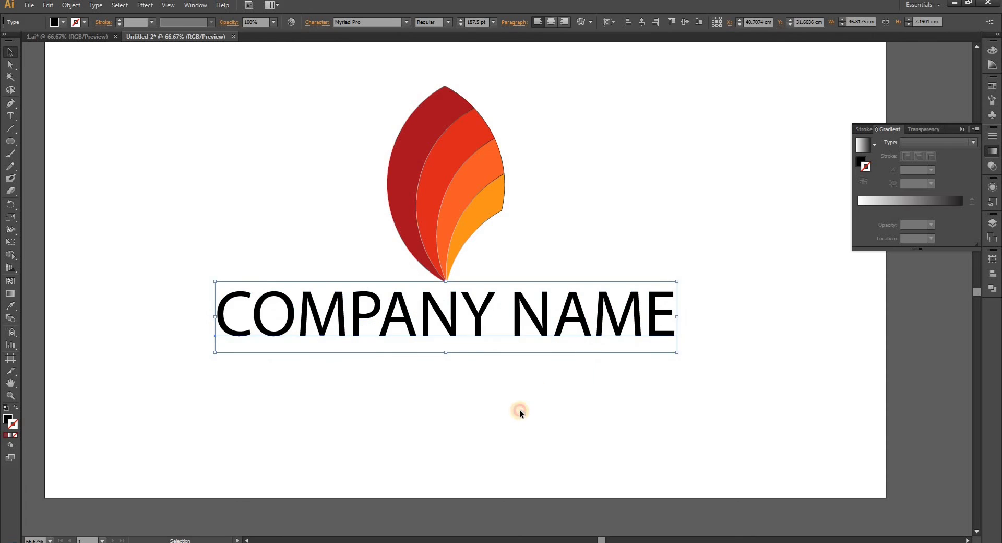
pyautogui.click(518, 410)
# - Group the four leaf segments and align the group and the COMPANY NAME text on their horizontal centres
pyautogui.moveTo(307, 93); pyautogui.dragTo(601, 268)
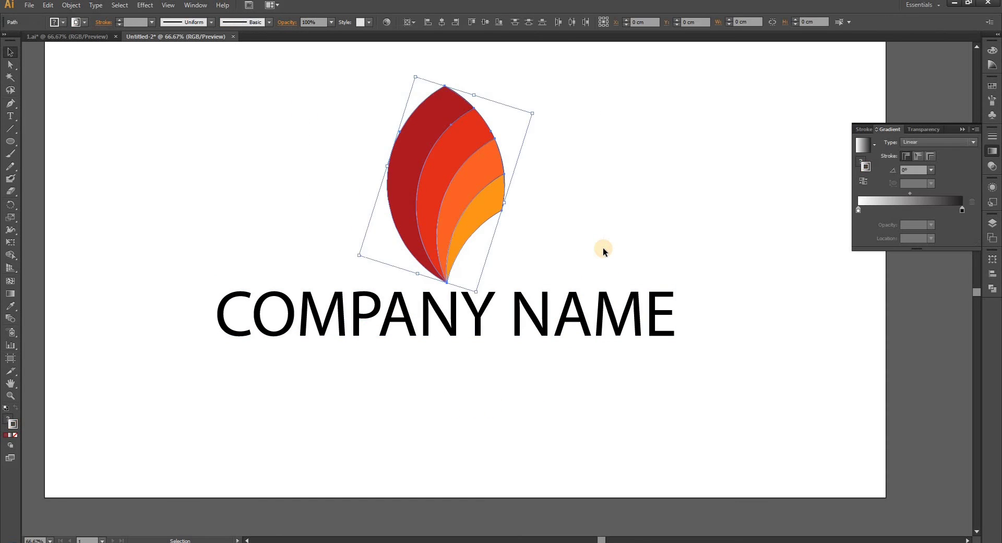
pyautogui.press('a')
pyautogui.press('v')
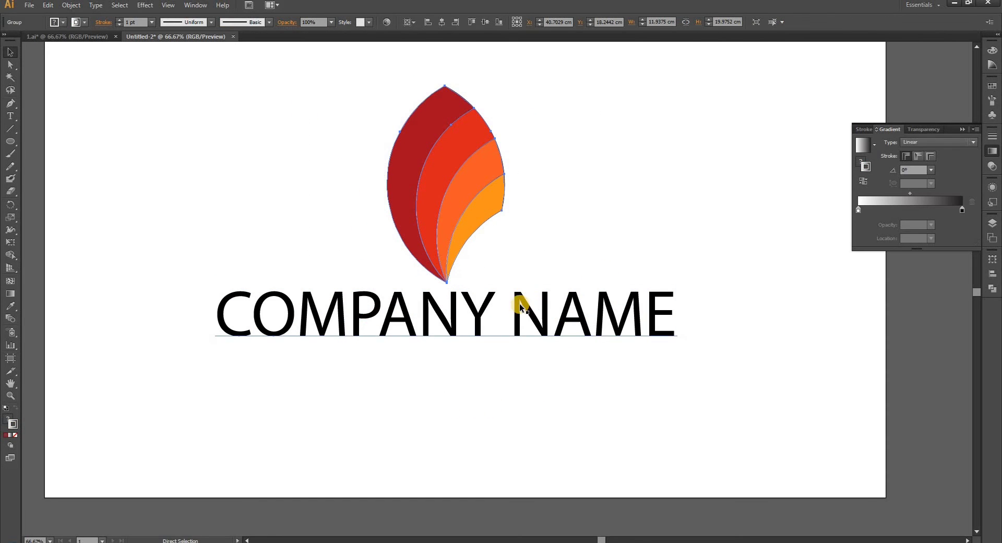
pyautogui.keyDown('shift'); pyautogui.click(517, 299); pyautogui.keyUp('shift')
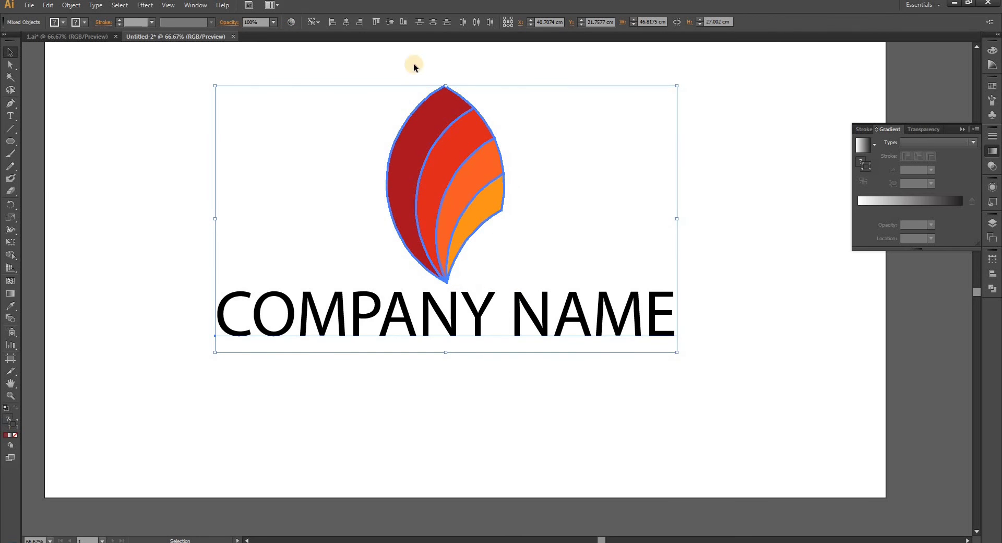
pyautogui.click(352, 158)
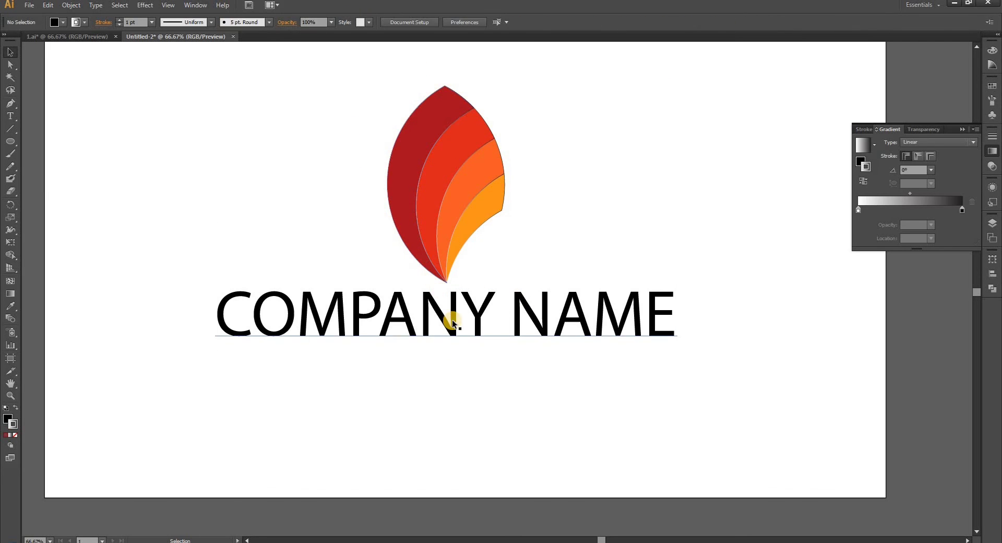
# - Browse the fonts from the start of the list and set the COMPANY NAME text to ADAM.CG PRO
pyautogui.click(449, 319)
pyautogui.click(367, 22)
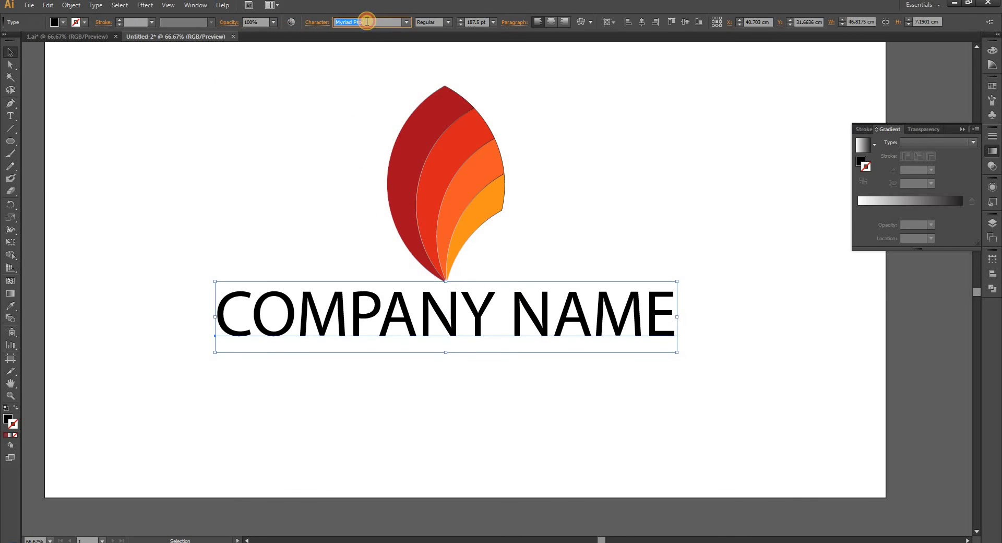
pyautogui.click(406, 22)
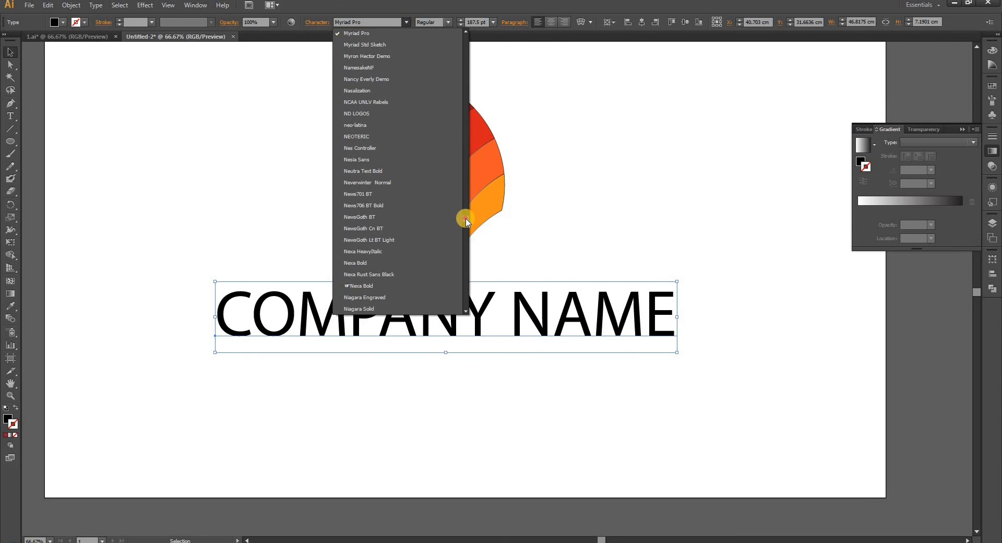
pyautogui.moveTo(466, 219); pyautogui.dragTo(434, 6)
pyautogui.click(405, 32)
pyautogui.click(385, 21)
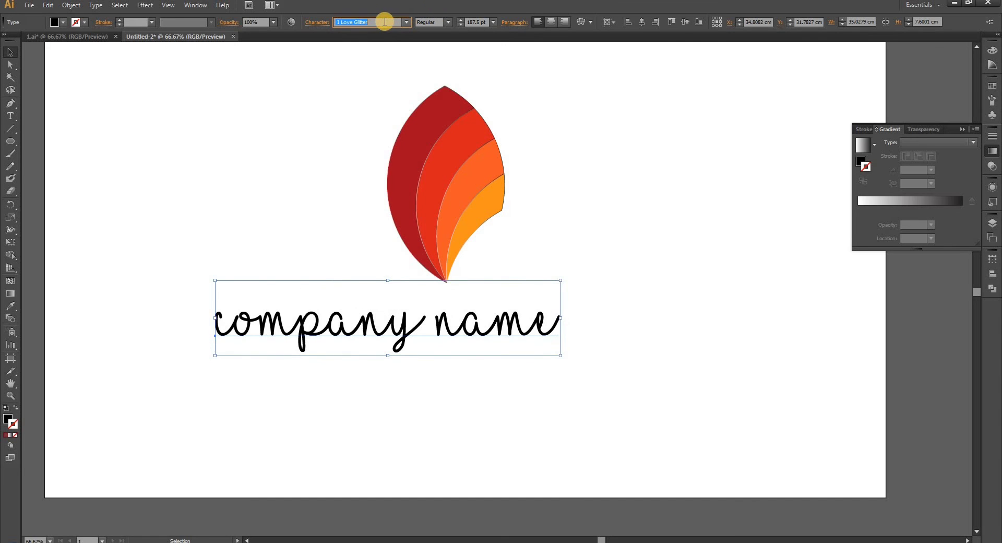
pyautogui.press('Down')
pyautogui.press('Down')
pyautogui.press('Down')
pyautogui.press('Down')
pyautogui.press('Down')
pyautogui.press('Down')
pyautogui.press('Down')
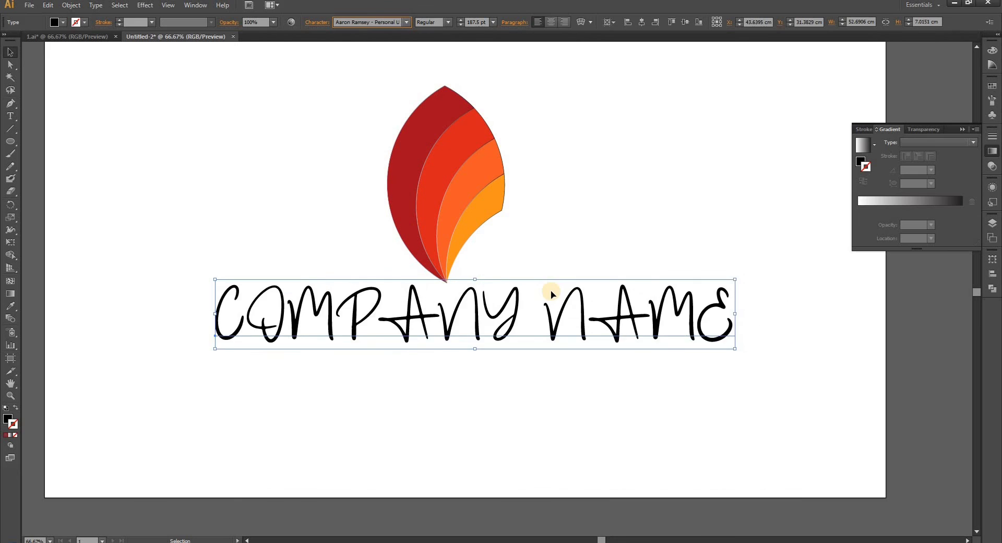
pyautogui.press('Down')
pyautogui.press('Down')
pyautogui.press('Down')
pyautogui.press('Down')
pyautogui.press('Down')
pyautogui.press('Down')
pyautogui.press('Down')
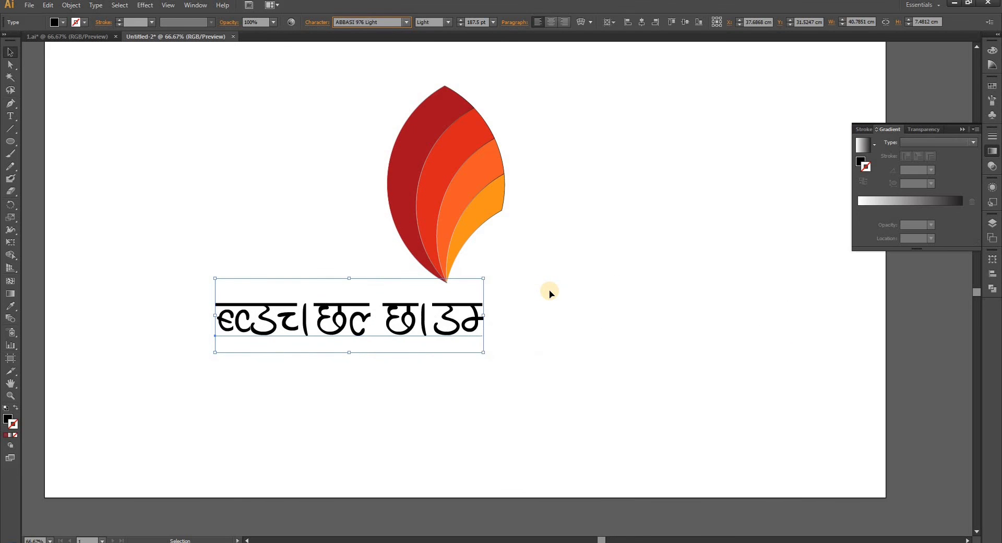
pyautogui.press('Down')
pyautogui.press('Down')
pyautogui.press('Down')
pyautogui.press('Down')
pyautogui.press('Down')
pyautogui.press('Down')
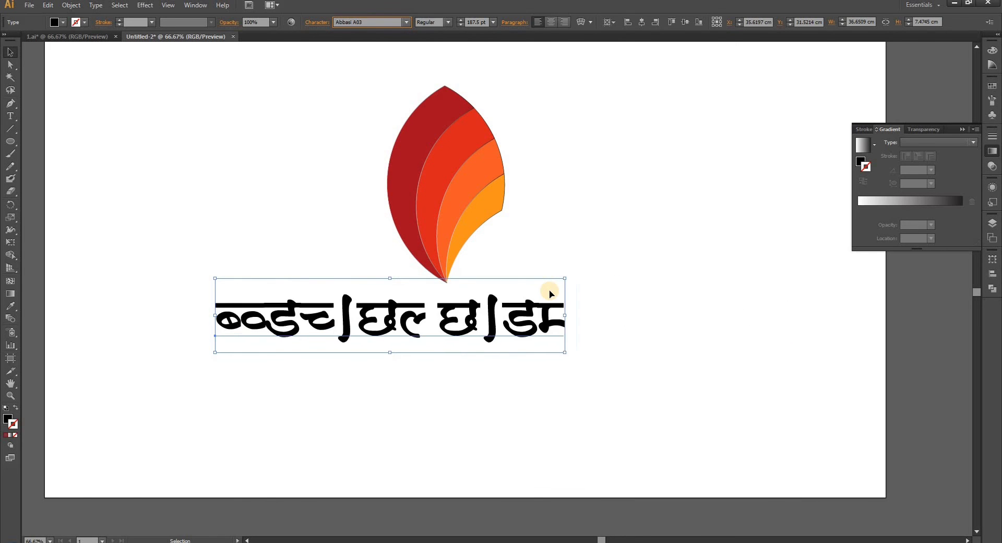
pyautogui.press('Down')
pyautogui.press('Down')
pyautogui.press('Down')
pyautogui.press('Down')
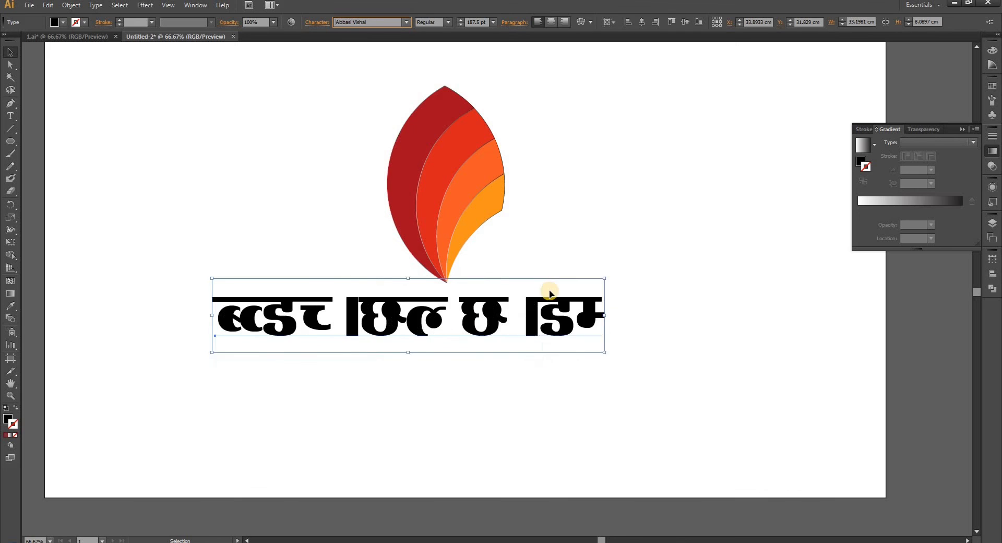
pyautogui.press('Down')
pyautogui.press('Down')
pyautogui.press('Down')
pyautogui.press('Down')
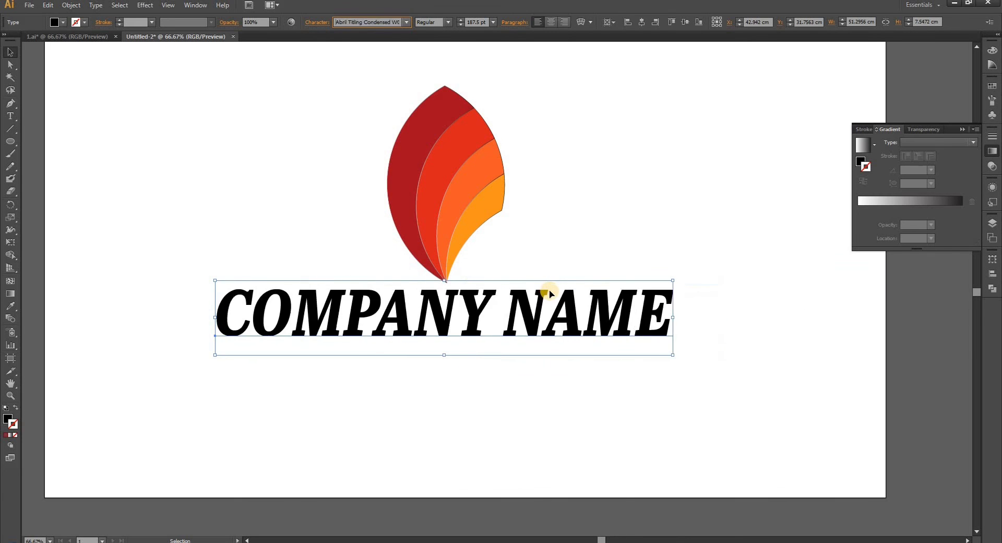
pyautogui.press('Down')
pyautogui.press('Down')
pyautogui.press('Down')
pyautogui.press('Down')
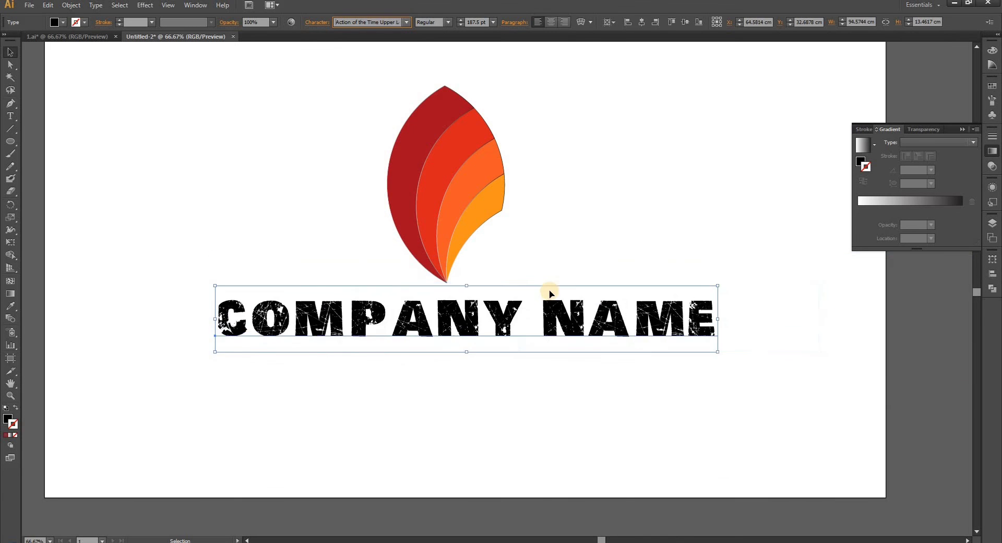
pyautogui.press('Down')
pyautogui.press('Down')
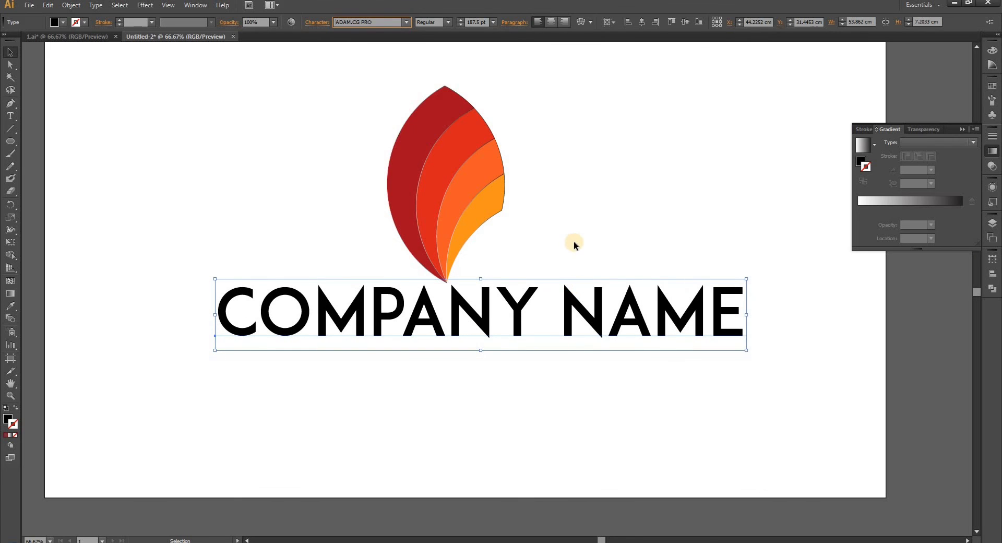
# - Move the COMPANY NAME text slightly down and left to just below the leaf, and convert it to outlines
pyautogui.moveTo(577, 301); pyautogui.dragTo(565, 311)
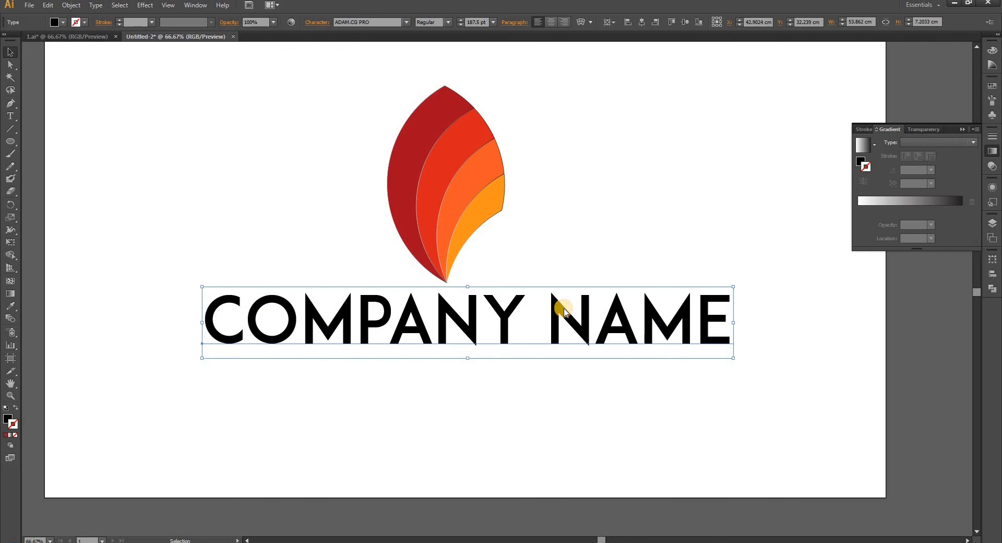
pyautogui.rightClick(565, 309)
pyautogui.click(618, 382)
pyautogui.click(589, 375)
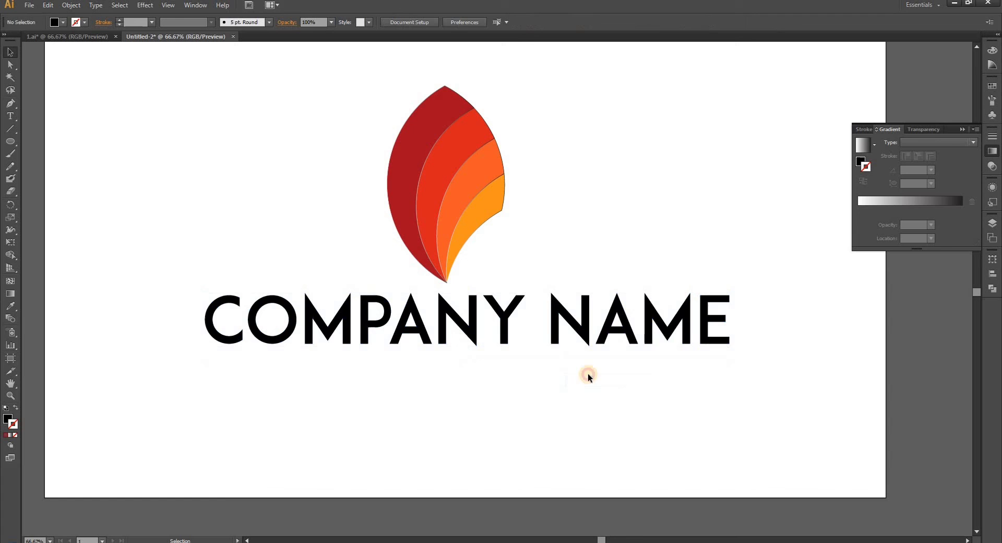
# - Select the leaf group and the outlined COMPANY NAME text, and align the text's horizontal centre to the leaf
pyautogui.click(512, 310)
pyautogui.moveTo(340, 121); pyautogui.dragTo(562, 215)
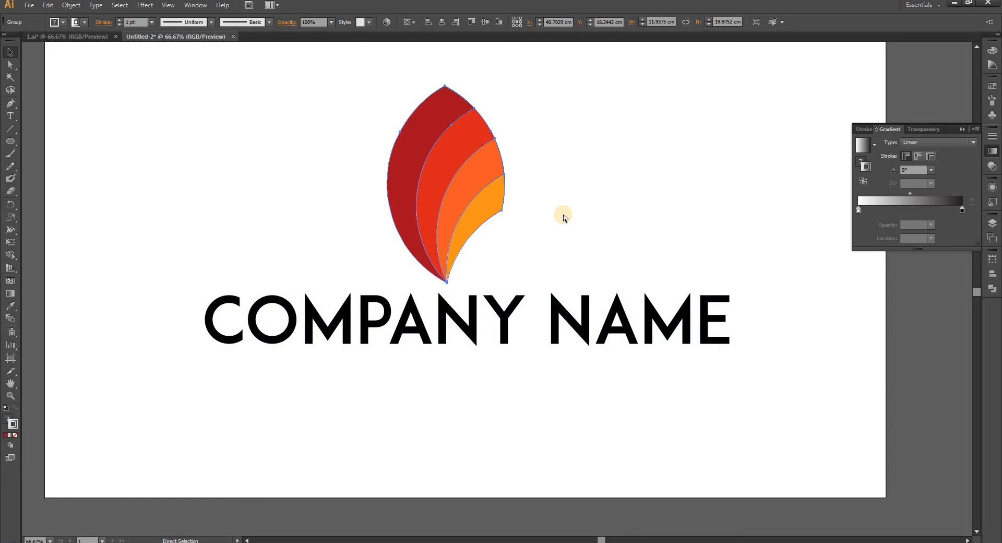
pyautogui.press('v')
pyautogui.keyDown('shift'); pyautogui.click(510, 307); pyautogui.keyUp('shift')
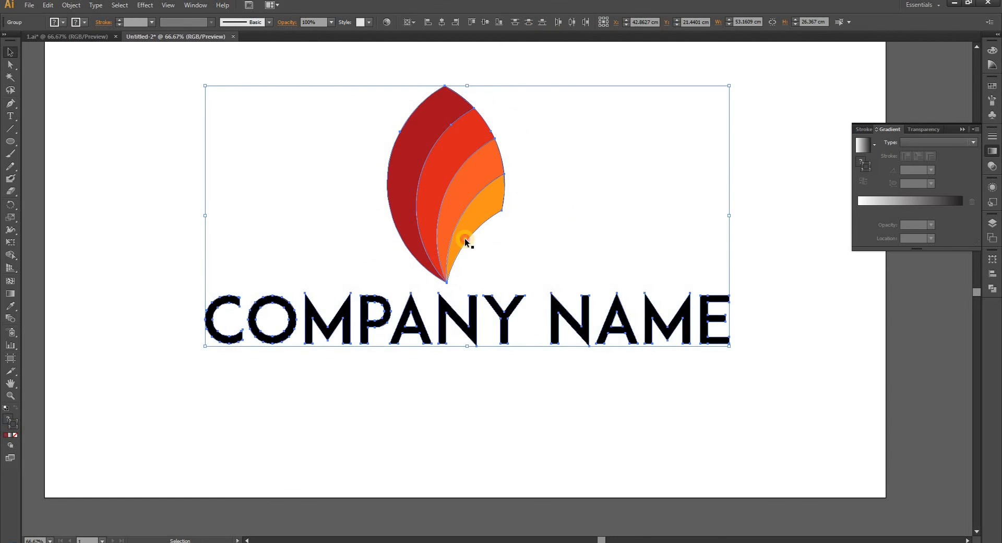
pyautogui.click(512, 52)
pyautogui.moveTo(376, 123); pyautogui.dragTo(532, 321)
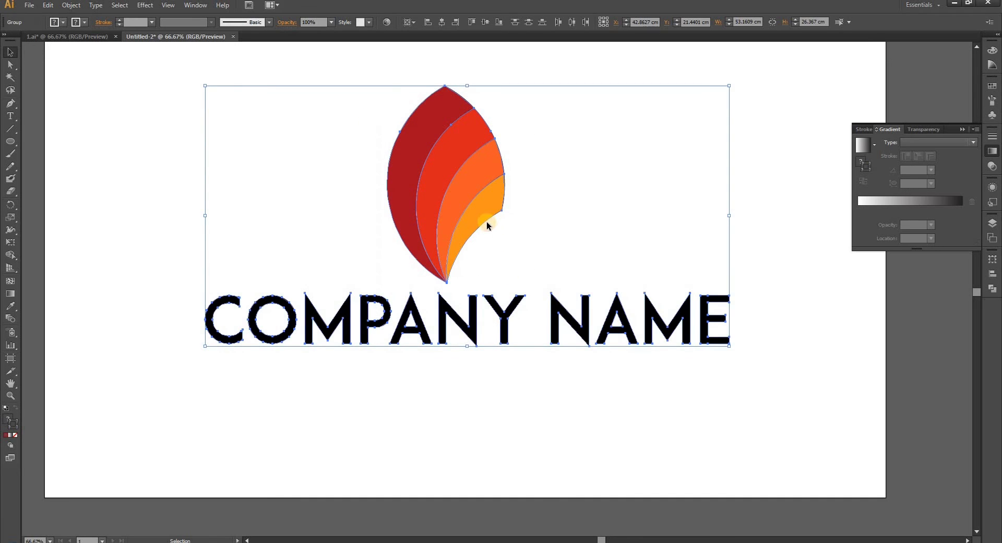
pyautogui.click(441, 22)
pyautogui.click(591, 164)
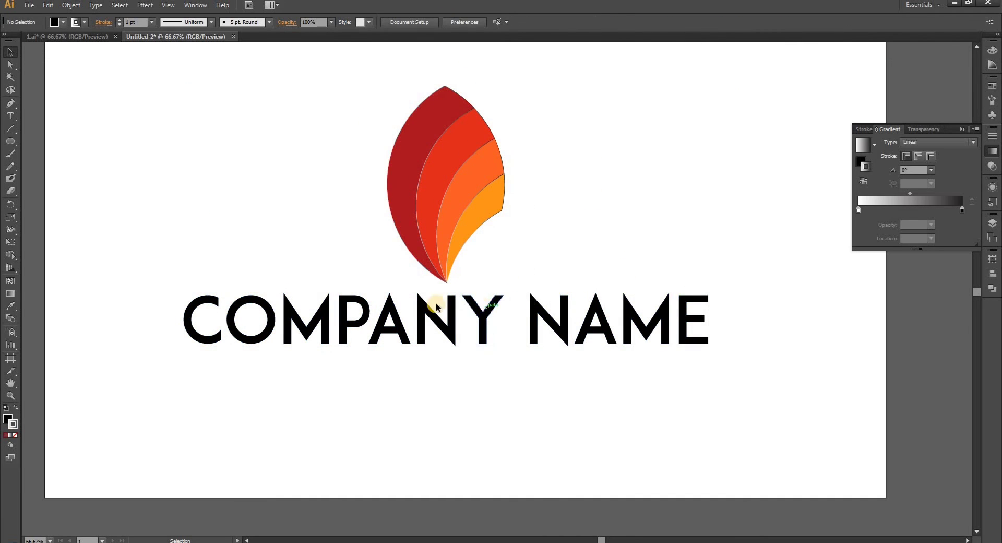
pyautogui.scroll(-1, 462, 347)
pyautogui.scroll(1, 450, 250)
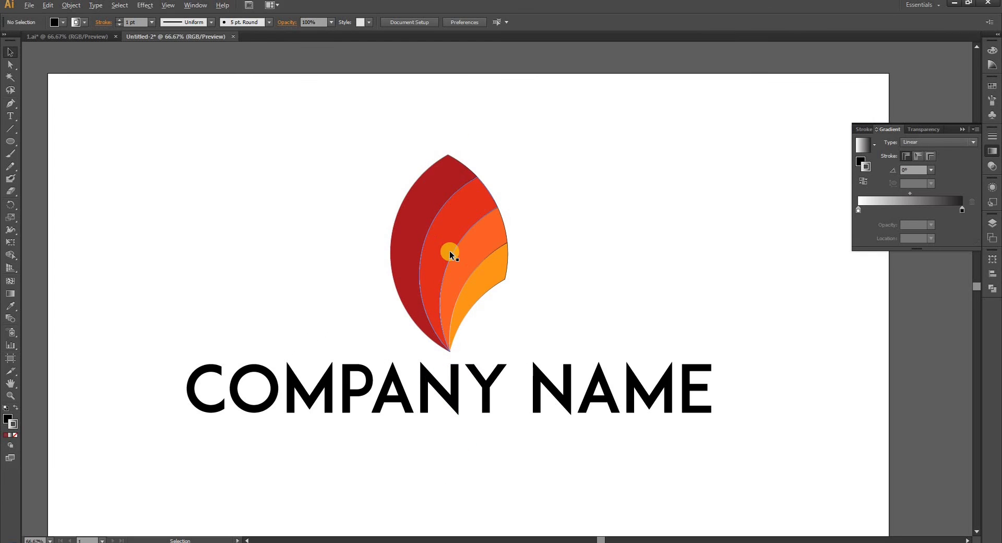